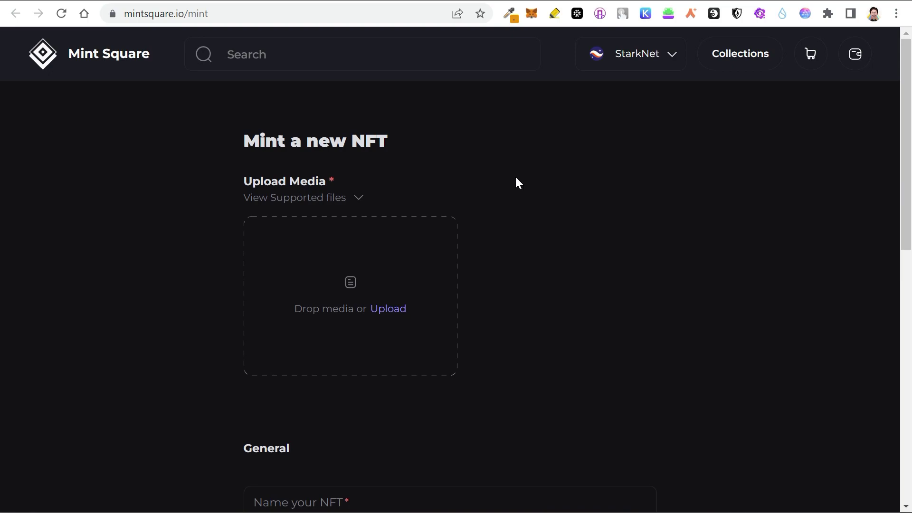
- Switch to the StarkGate bridge and connect the MetaMask Ethereum wallet and a StarkNet wallet
{"action": "left_click", "coordinate": [513, 1]}
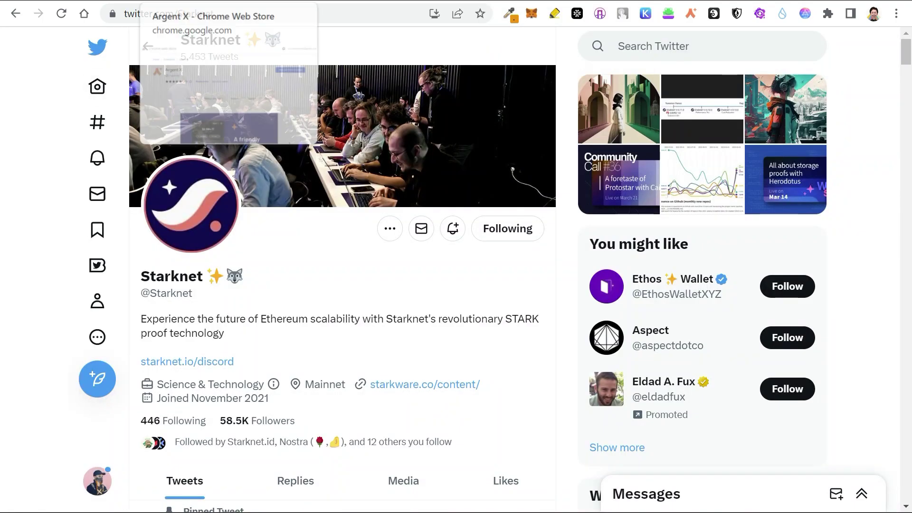
{"action": "left_click", "coordinate": [190, 1]}
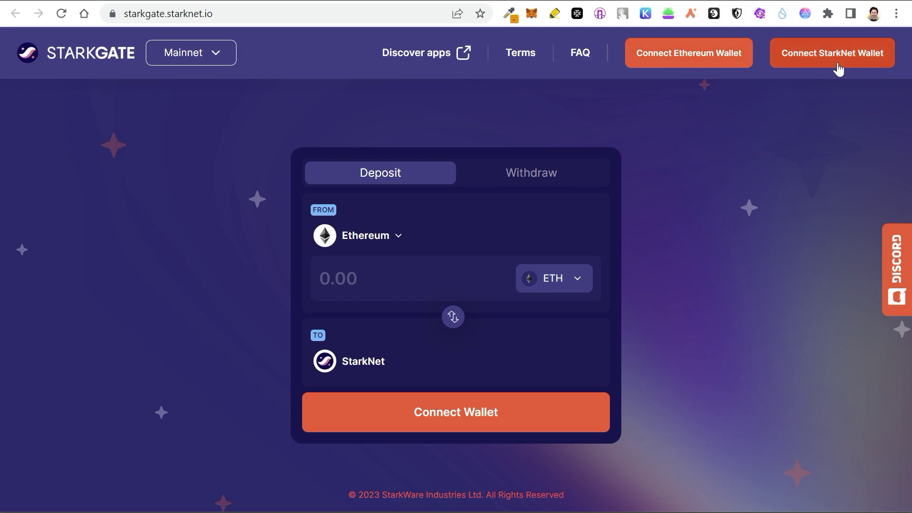
{"action": "left_click", "coordinate": [669, 61]}
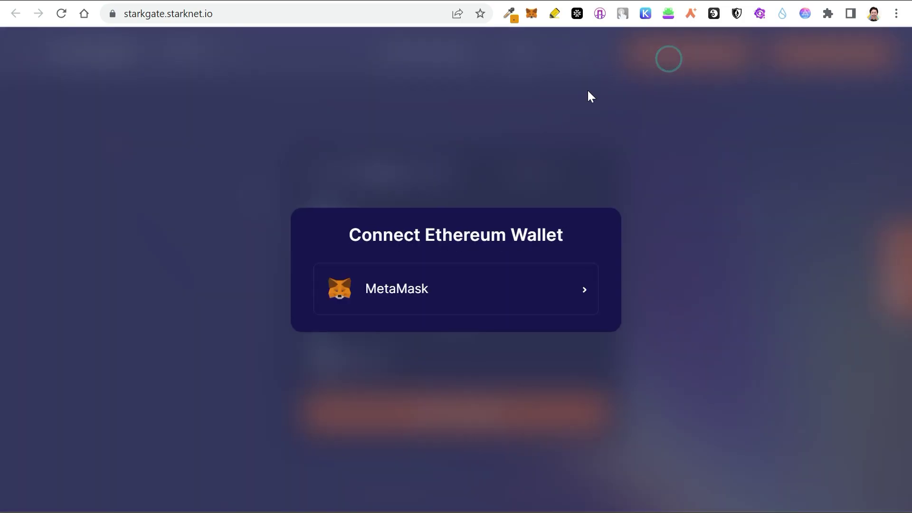
{"action": "left_click", "coordinate": [491, 277]}
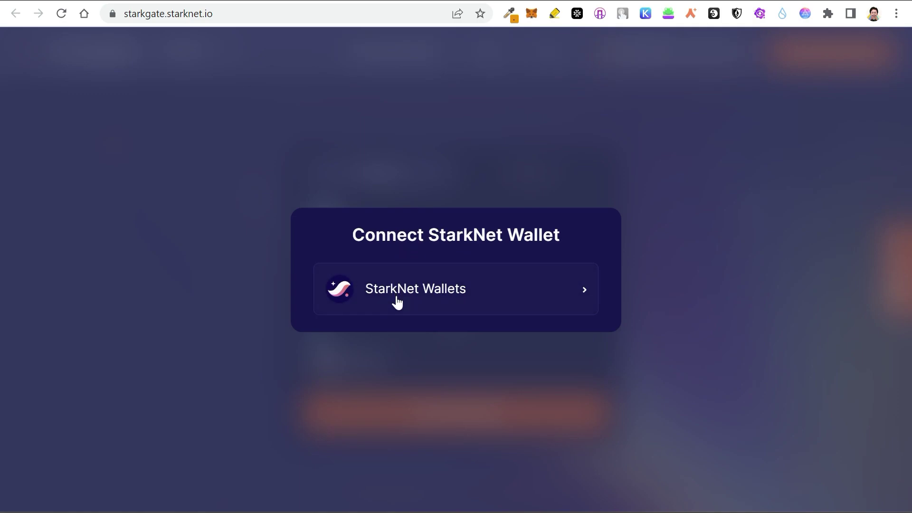
{"action": "left_click", "coordinate": [509, 291]}
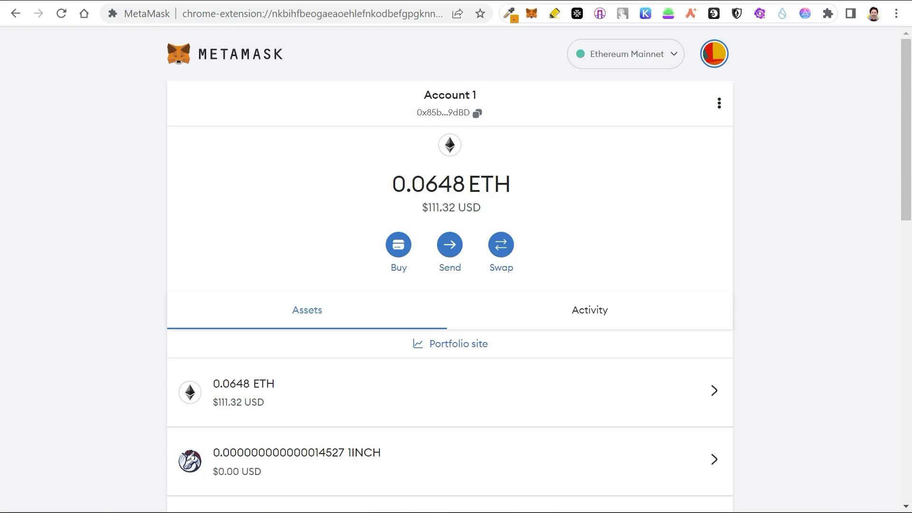
- Check the Ethereum account in MetaMask, and start a StarkGate deposit of 0.025 ETH from Ethereum to StarkNet
{"action": "key", "text": "ctrl+Tab"}
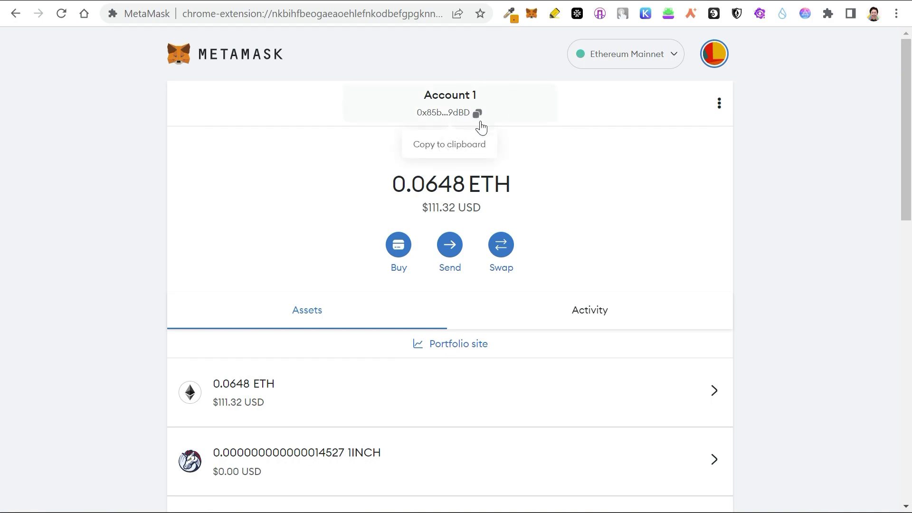
{"action": "key", "text": "ctrl+Tab"}
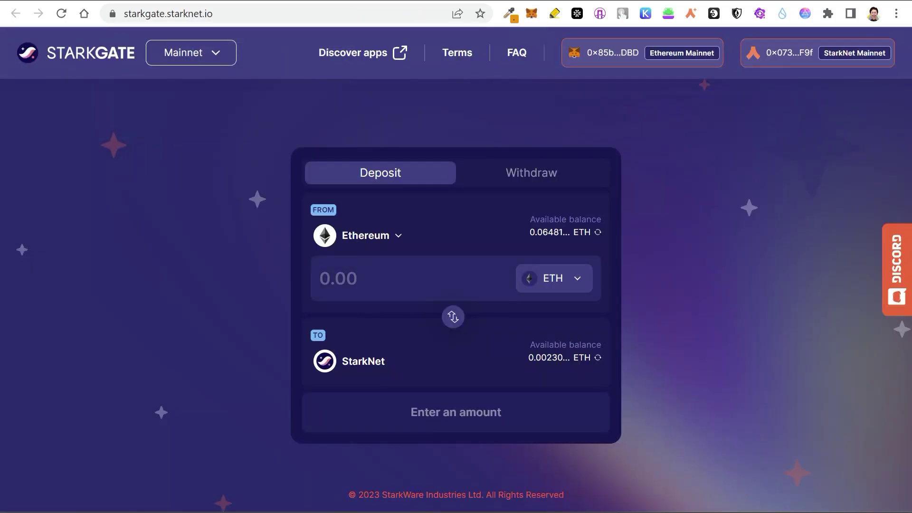
{"action": "left_click", "coordinate": [438, 276]}
{"action": "type", "text": "0.025"}
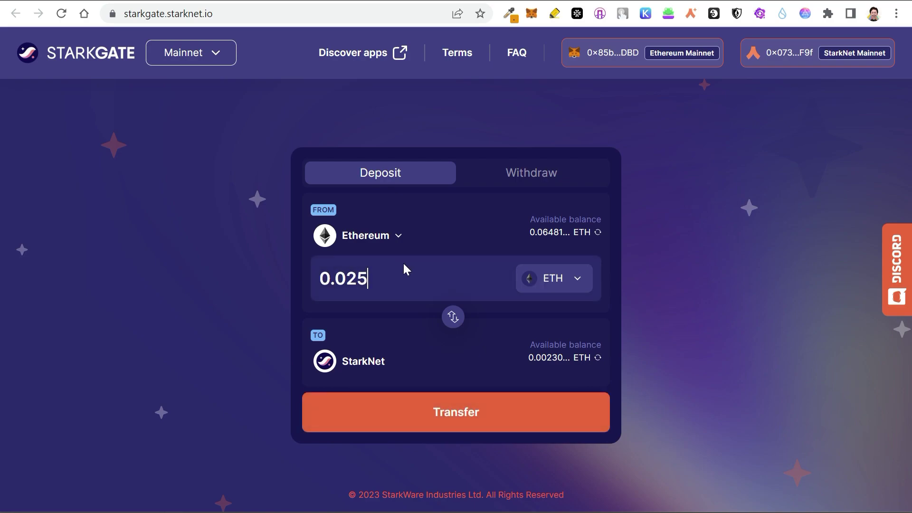
{"action": "left_click", "coordinate": [484, 412]}
- Review the gas fee and total in MetaMask, confirm the deposit transaction and close the transfer summary
{"action": "scroll", "coordinate": [752, 290], "scroll_direction": "down", "scroll_amount": 3}
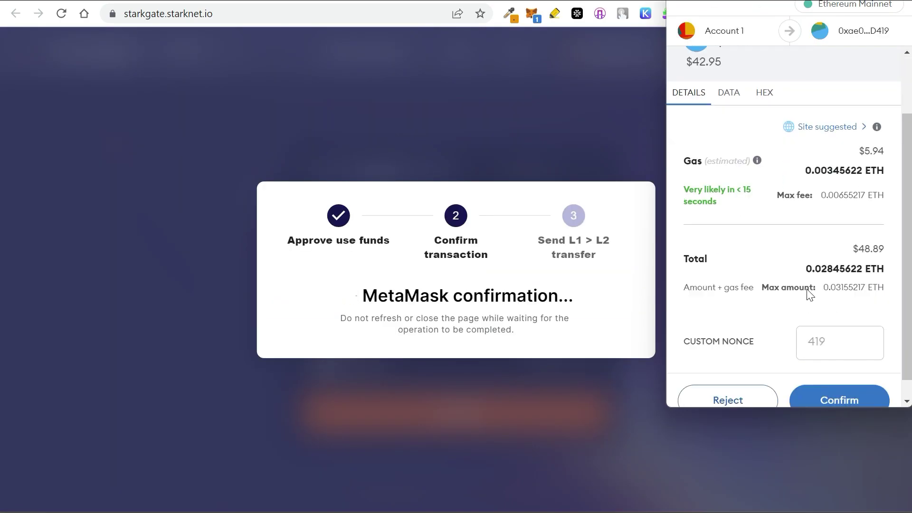
{"action": "scroll", "coordinate": [807, 294], "scroll_direction": "up", "scroll_amount": 3}
{"action": "scroll", "coordinate": [800, 297], "scroll_direction": "down", "scroll_amount": 3}
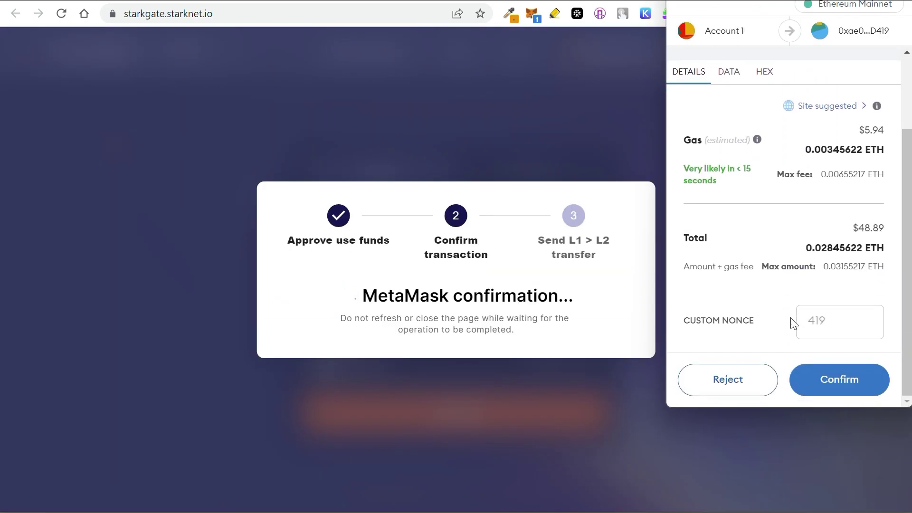
{"action": "left_click", "coordinate": [840, 387]}
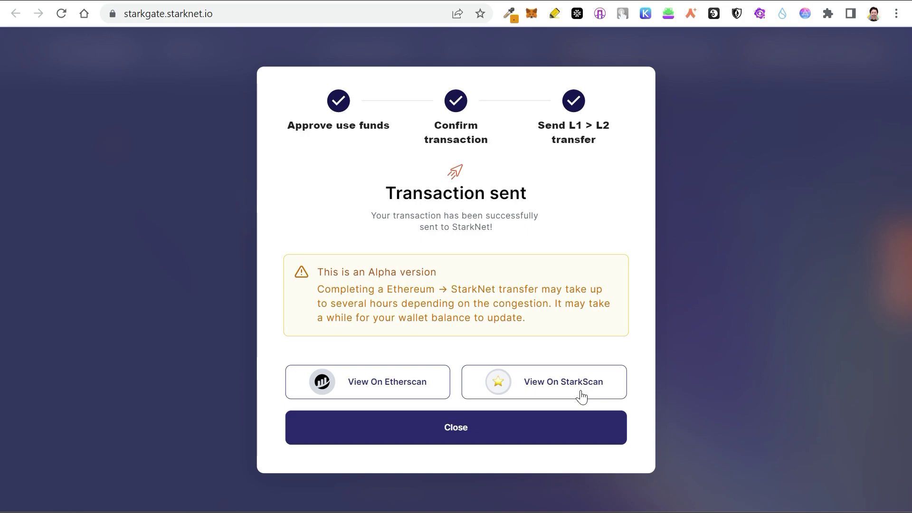
{"action": "left_click", "coordinate": [460, 434]}
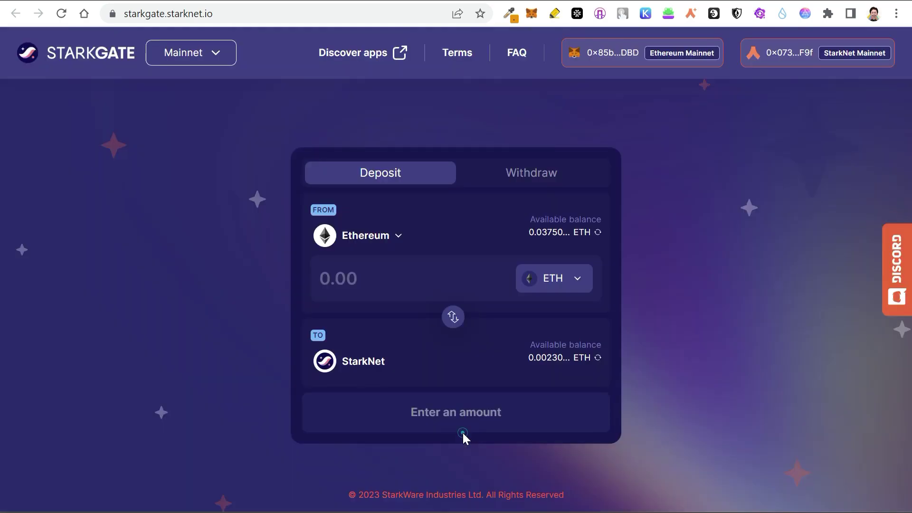
- Check the Argent X wallet balance and examine StarkGate's StarkNet-to-Ethereum withdrawal form, returning to the deposit direction
{"action": "left_click", "coordinate": [691, 14]}
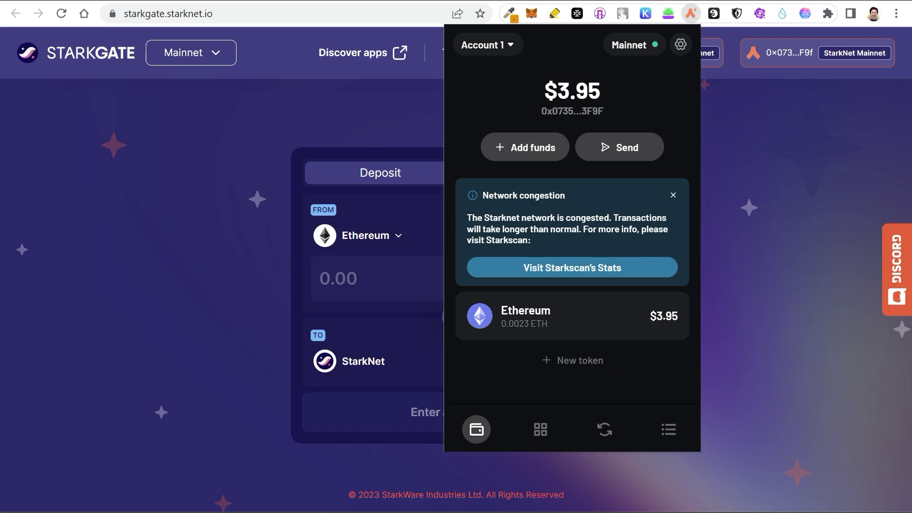
{"action": "left_click", "coordinate": [530, 173]}
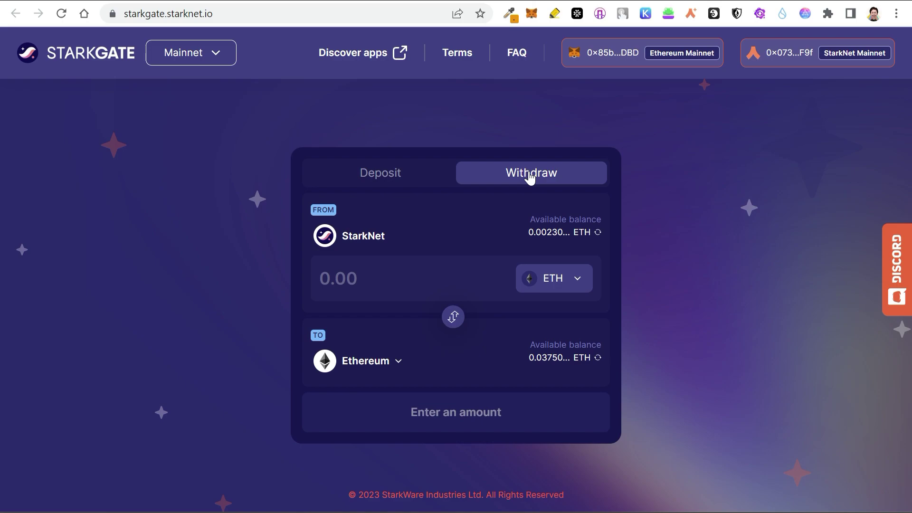
{"action": "left_click", "coordinate": [395, 270]}
{"action": "left_click", "coordinate": [397, 363]}
{"action": "left_click", "coordinate": [452, 316]}
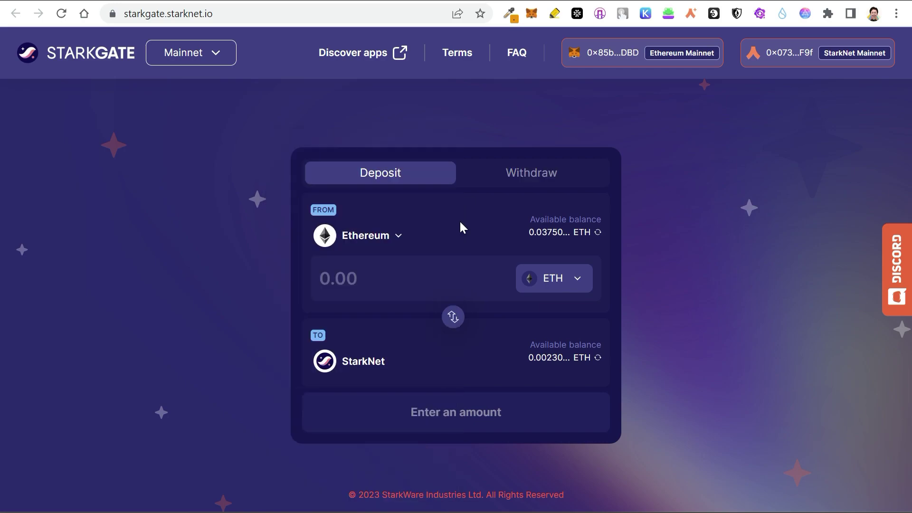
- Look over the chains and exchanges offered as deposit sources, and check the Argent X balance again
{"action": "left_click", "coordinate": [399, 237]}
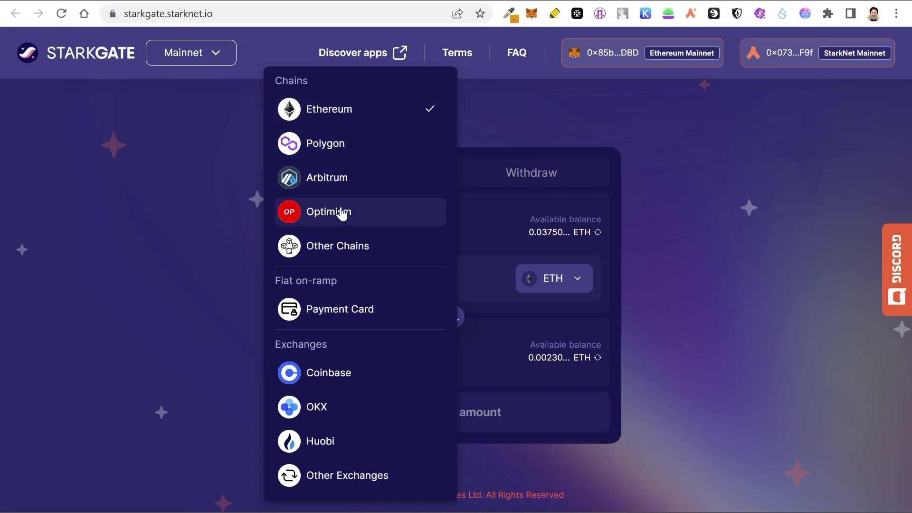
{"action": "left_click", "coordinate": [522, 97]}
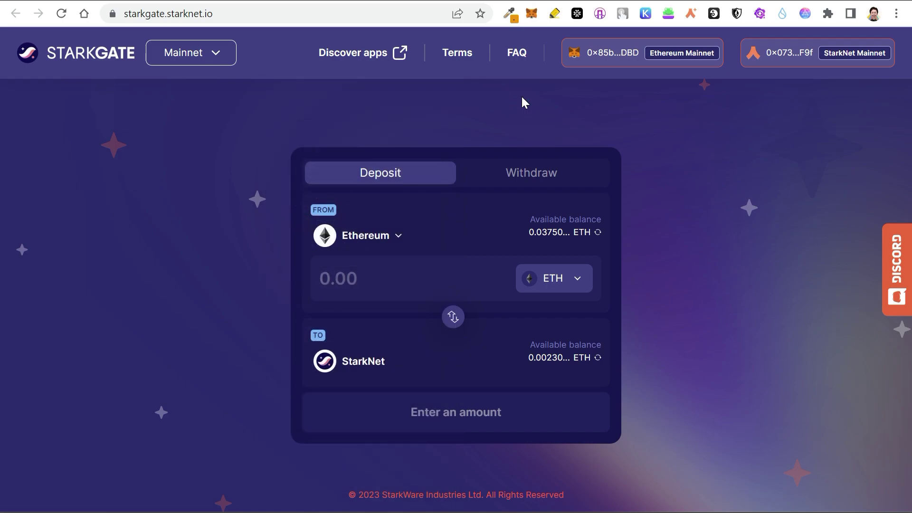
{"action": "left_click", "coordinate": [690, 15]}
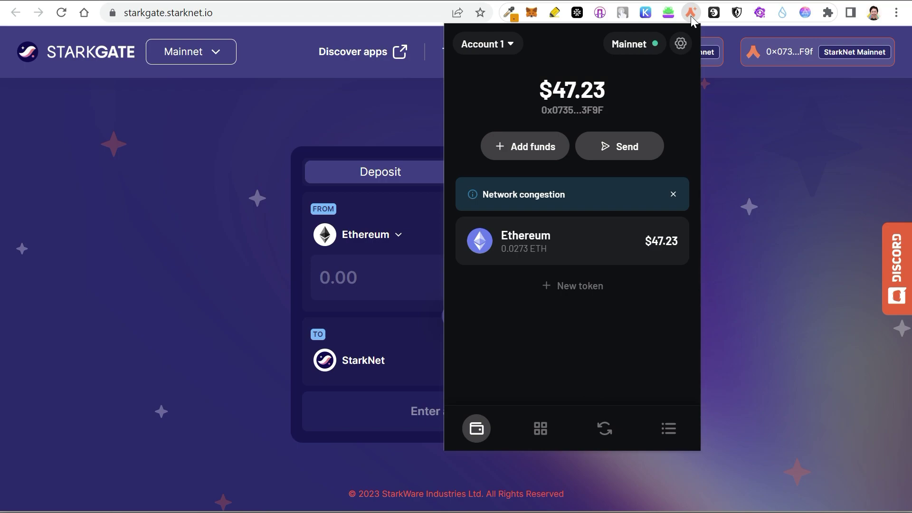
{"action": "left_click", "coordinate": [690, 16]}
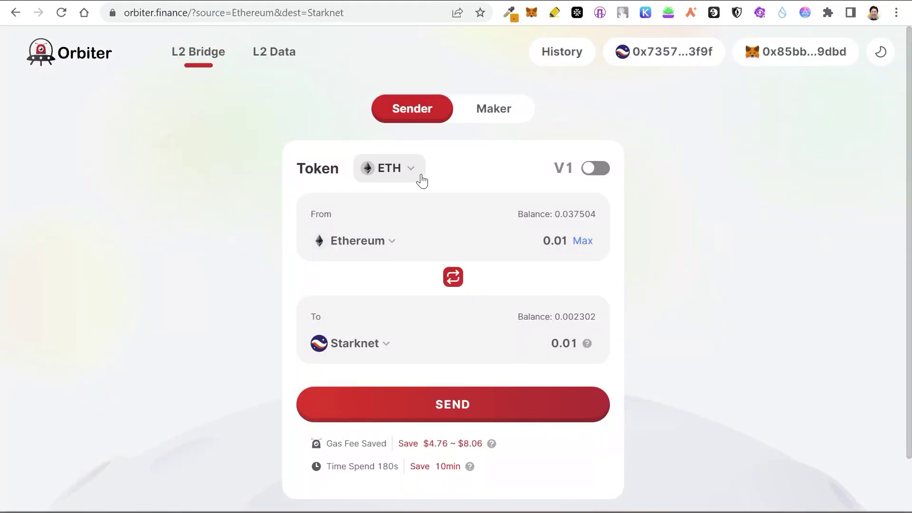
- On Orbiter, set Arbitrum as the source chain for the Starknet transfer and try to send 0.01 ETH
{"action": "left_click", "coordinate": [392, 243]}
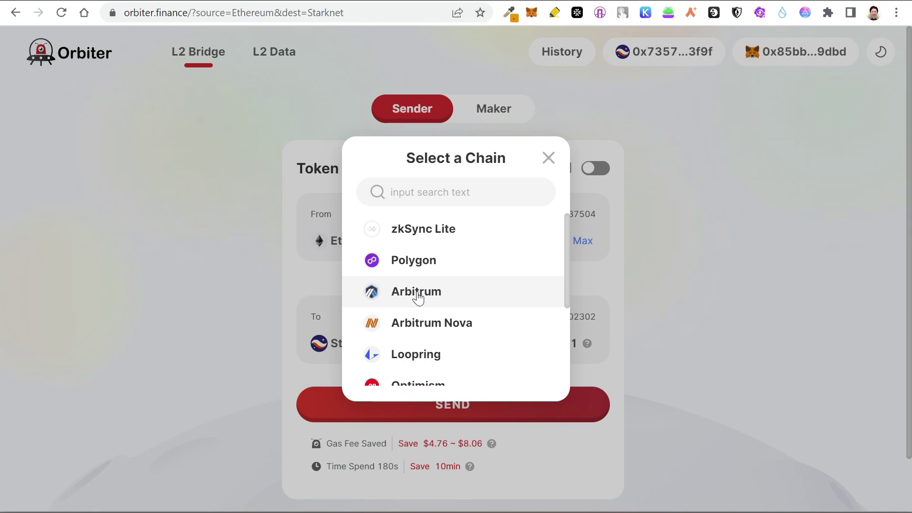
{"action": "left_click", "coordinate": [417, 293]}
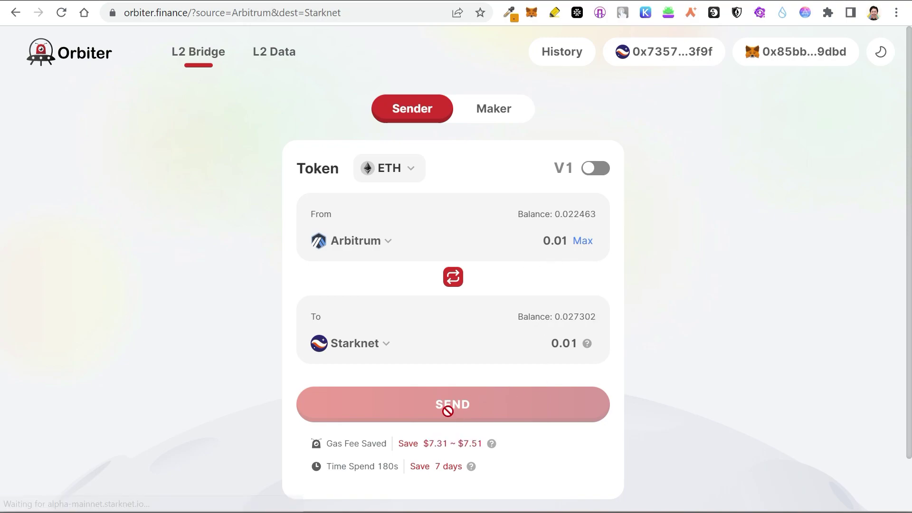
{"action": "left_click", "coordinate": [470, 417]}
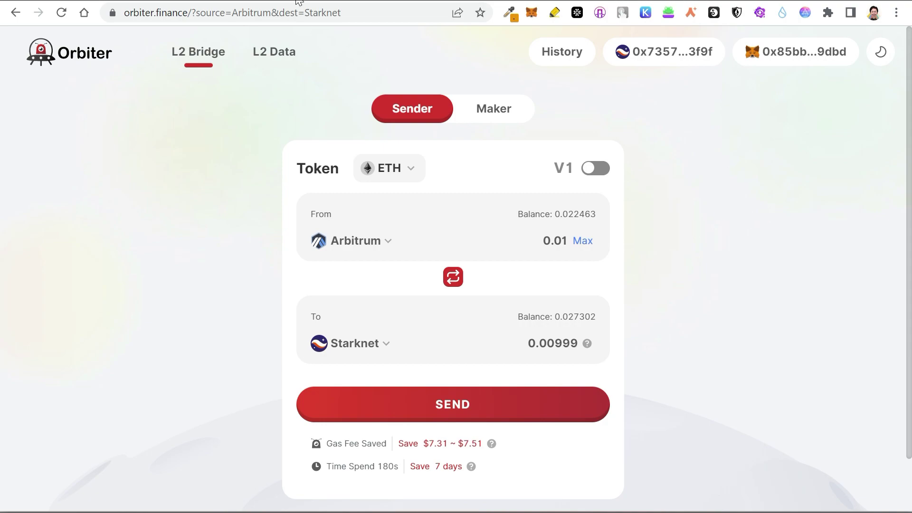
- Open the Starknet ecosystem directory and browse the projects in the Bridge category
{"action": "key", "text": "ctrl+Tab"}
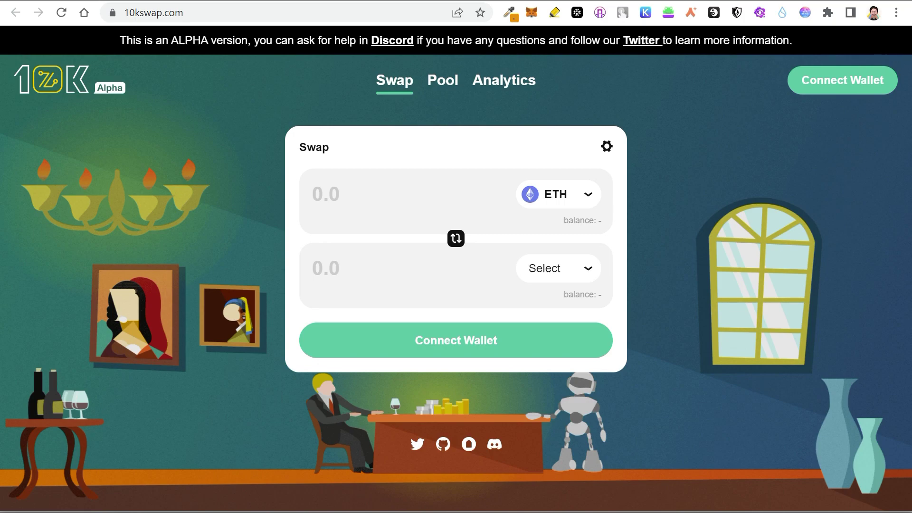
{"action": "key", "text": "ctrl+Tab"}
{"action": "scroll", "coordinate": [78, 233], "scroll_direction": "down", "scroll_amount": 6}
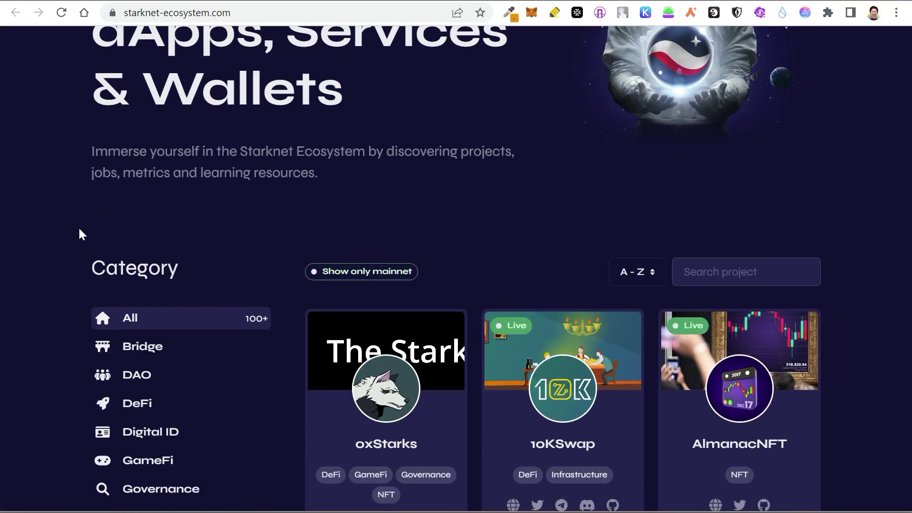
{"action": "scroll", "coordinate": [65, 233], "scroll_direction": "up", "scroll_amount": 4}
{"action": "scroll", "coordinate": [55, 228], "scroll_direction": "down", "scroll_amount": 4}
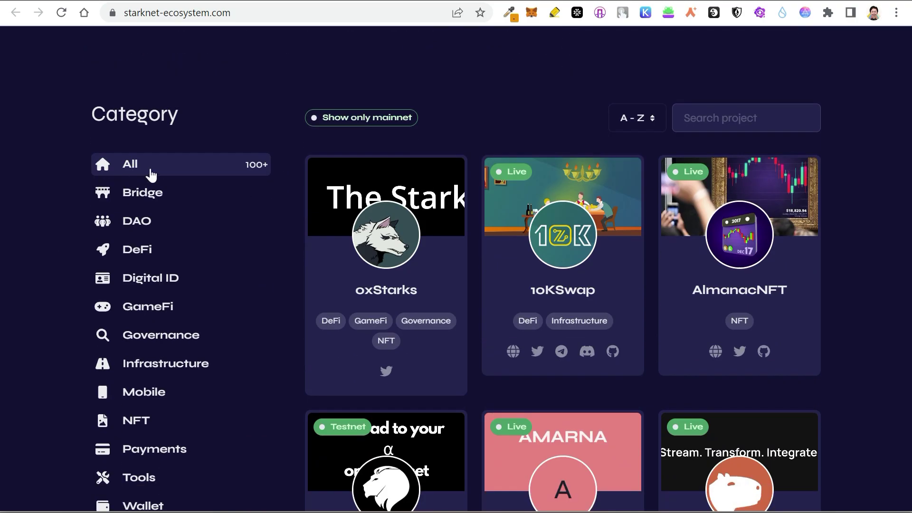
{"action": "scroll", "coordinate": [20, 228], "scroll_direction": "down", "scroll_amount": 1}
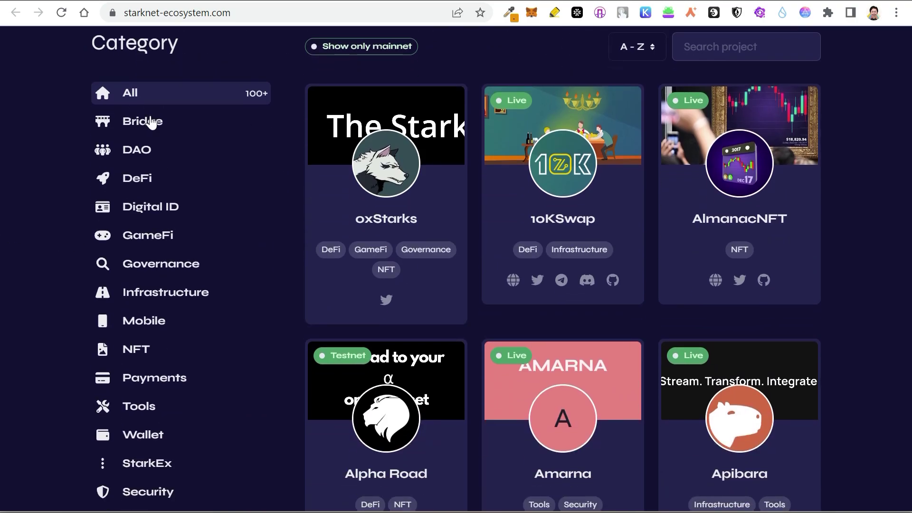
{"action": "left_click", "coordinate": [149, 117]}
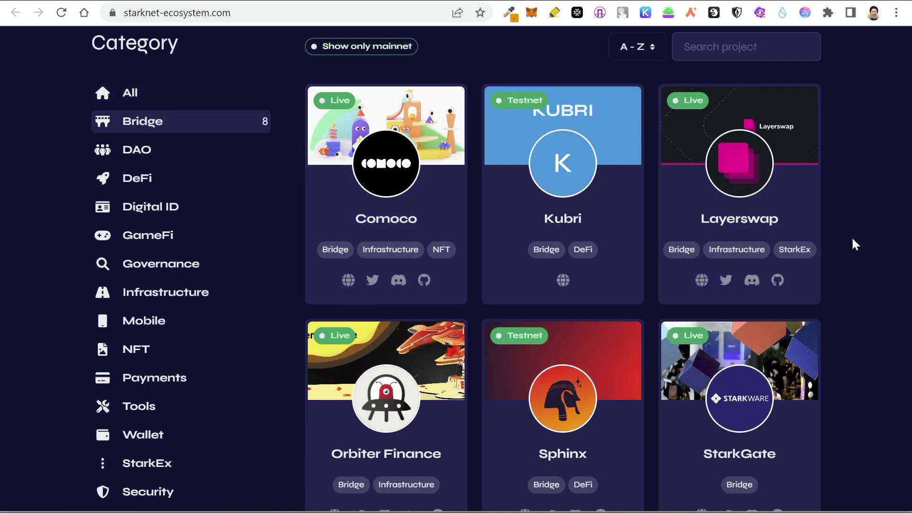
{"action": "scroll", "coordinate": [849, 235], "scroll_direction": "down", "scroll_amount": 3}
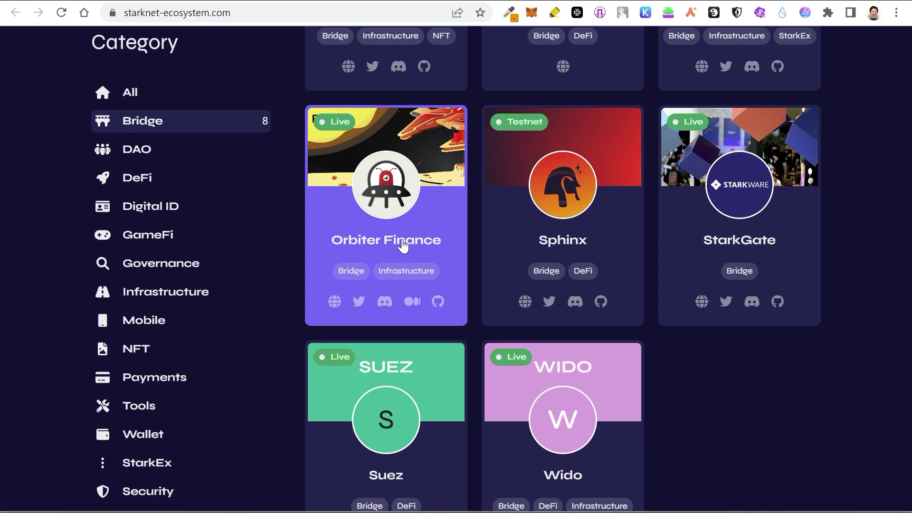
{"action": "scroll", "coordinate": [346, 224], "scroll_direction": "up", "scroll_amount": 3}
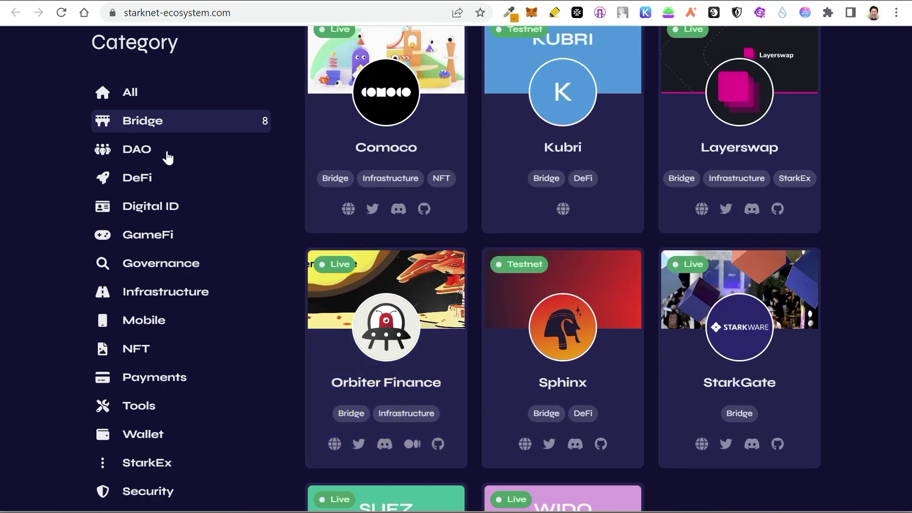
- Browse the directory's projects in the DAO, Governance and NFT categories
{"action": "left_click", "coordinate": [169, 151]}
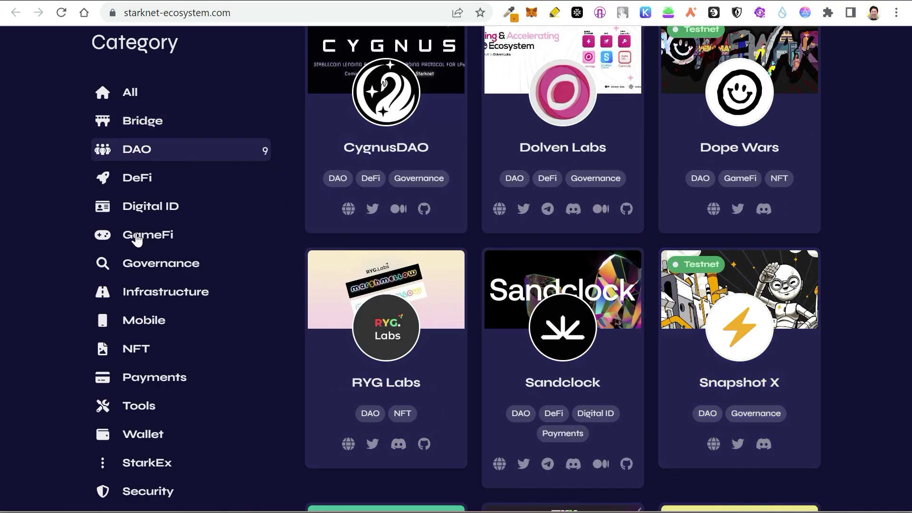
{"action": "left_click", "coordinate": [136, 265]}
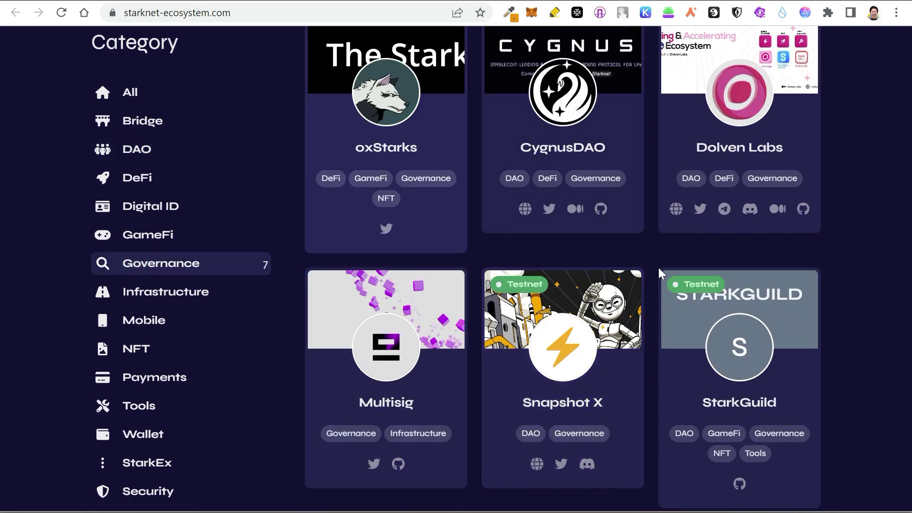
{"action": "left_click", "coordinate": [124, 347]}
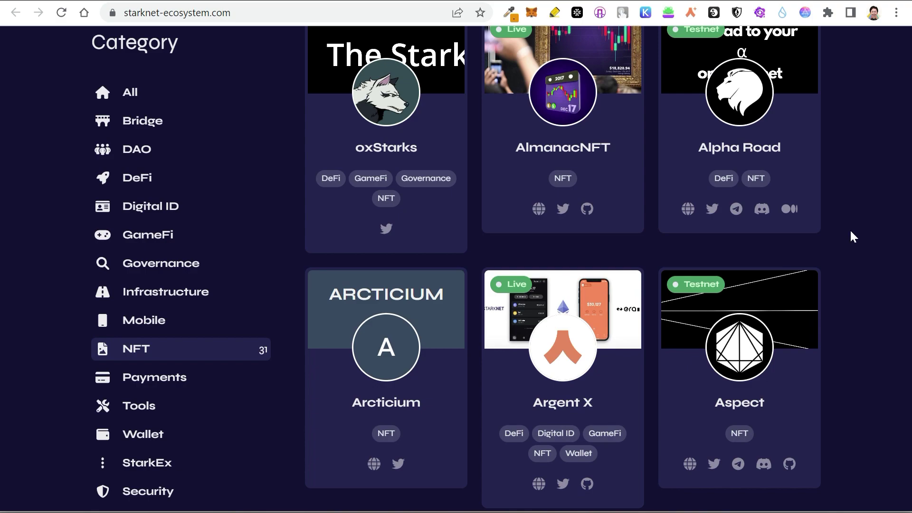
{"action": "scroll", "coordinate": [850, 229], "scroll_direction": "up", "scroll_amount": 5}
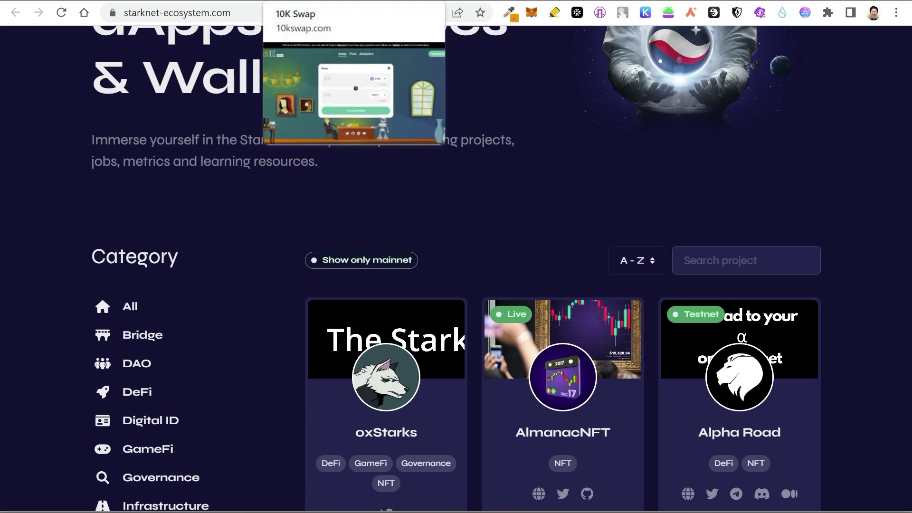
- Switch to the 10KSwap site and connect the Argent X wallet with Account 1
{"action": "key", "text": "ctrl+Tab"}
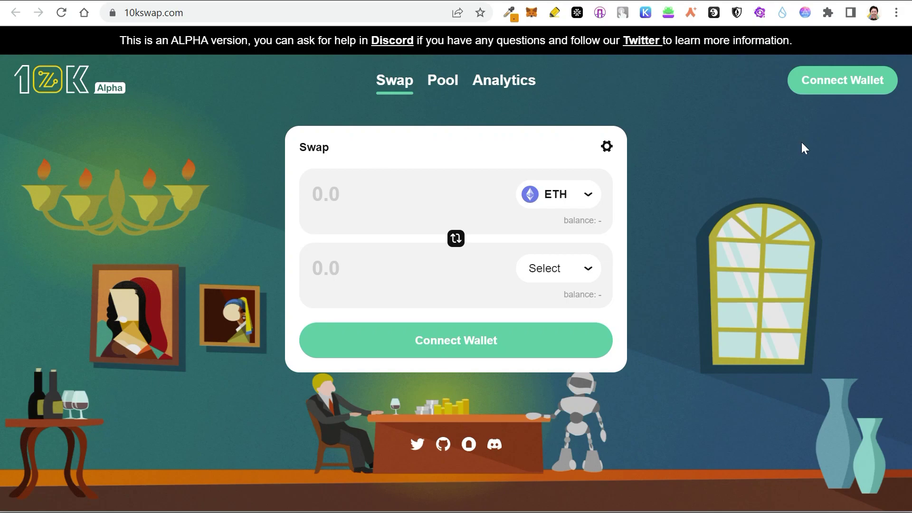
{"action": "left_click", "coordinate": [848, 81]}
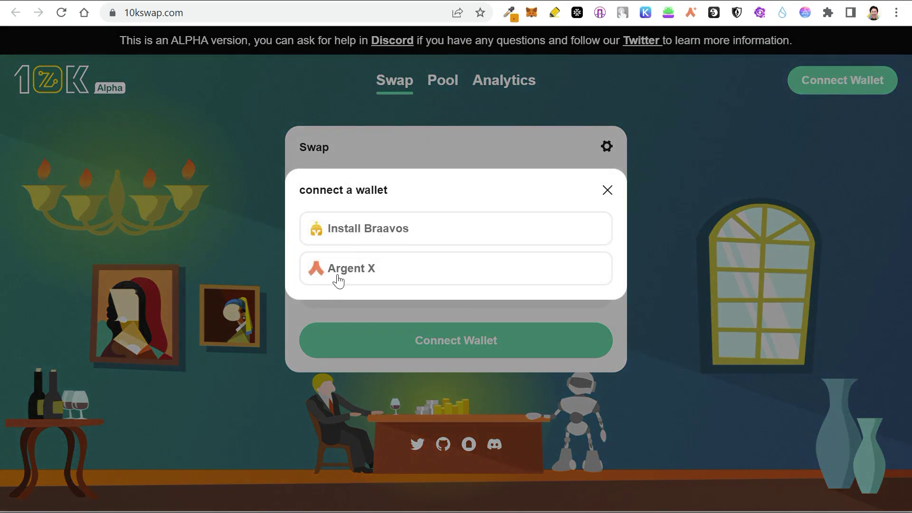
{"action": "left_click", "coordinate": [386, 275]}
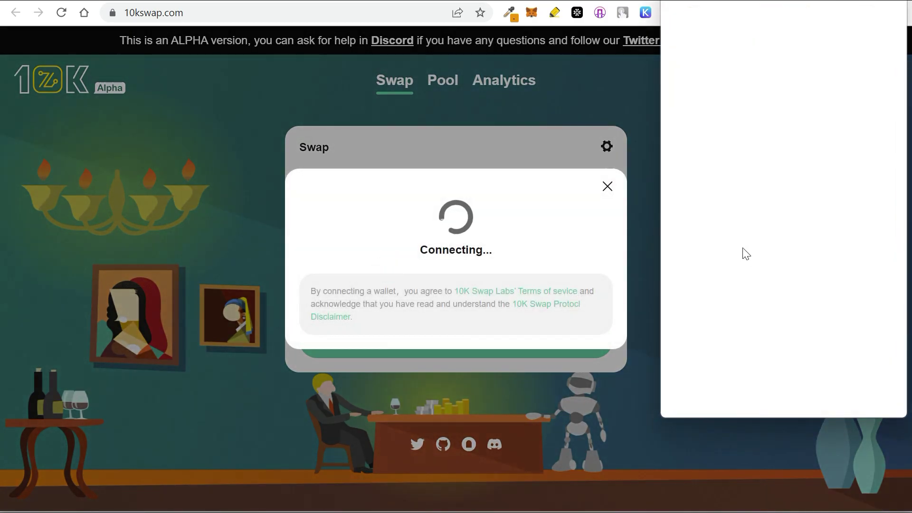
{"action": "left_click", "coordinate": [818, 384]}
{"action": "left_click", "coordinate": [608, 160]}
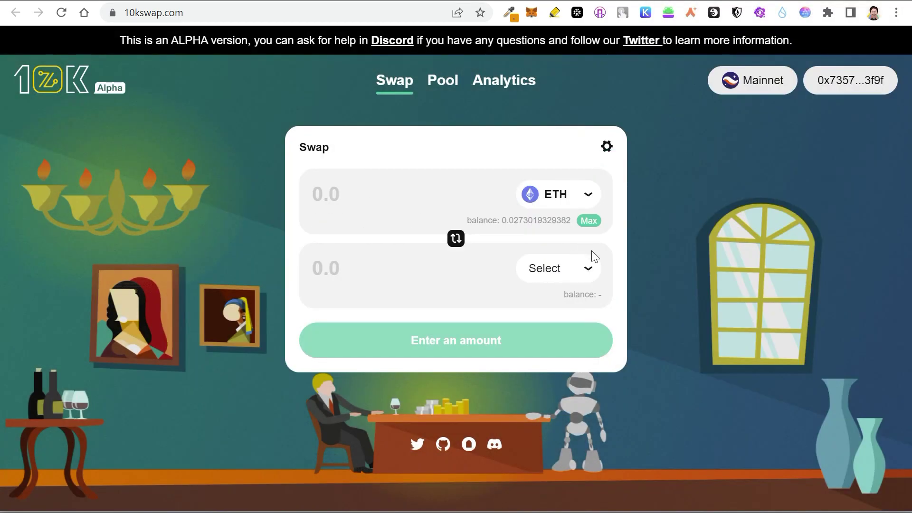
- Swap 0.01 ETH for USDC, confirm the transaction in the wallet and dismiss the submission notice
{"action": "left_click", "coordinate": [589, 272]}
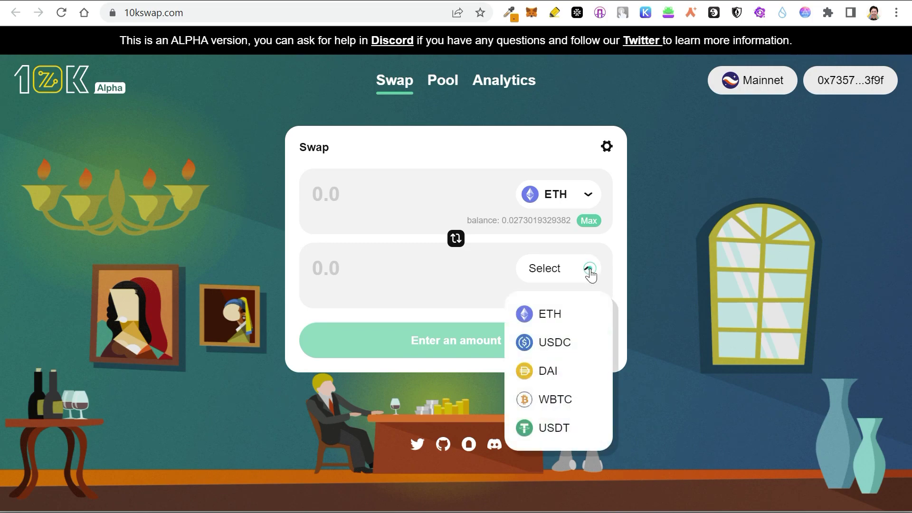
{"action": "left_click", "coordinate": [550, 343]}
{"action": "type", "text": "0.01"}
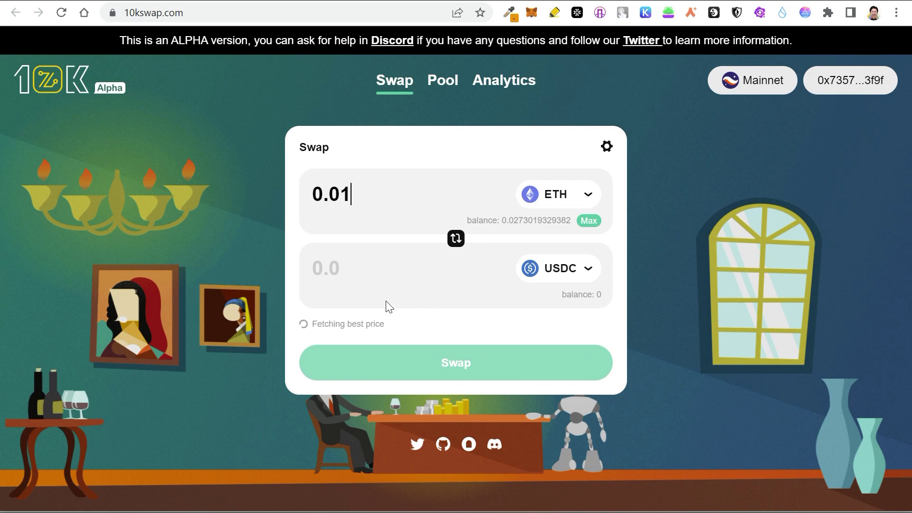
{"action": "left_click", "coordinate": [444, 414]}
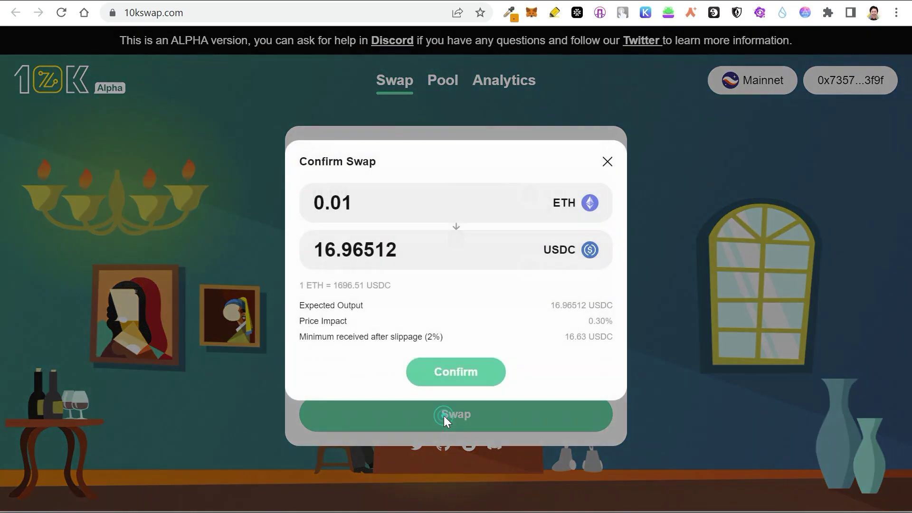
{"action": "left_click", "coordinate": [440, 374]}
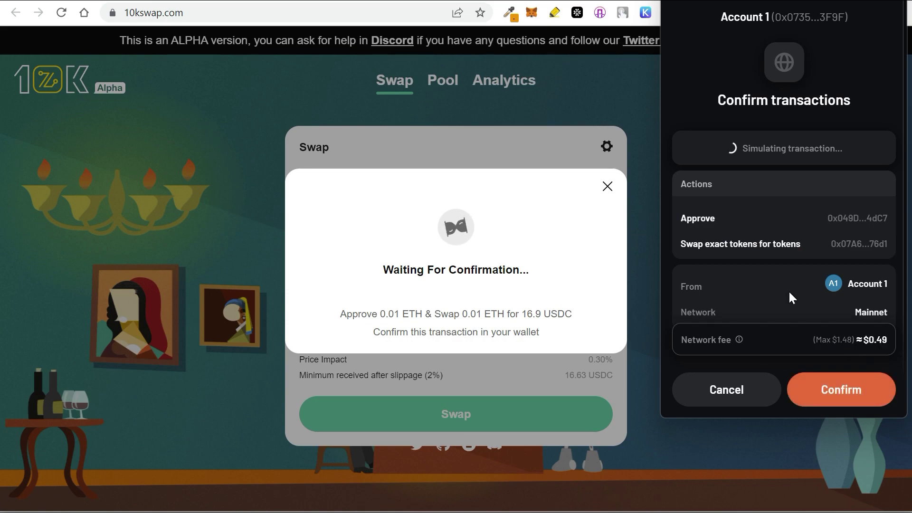
{"action": "left_click", "coordinate": [844, 400]}
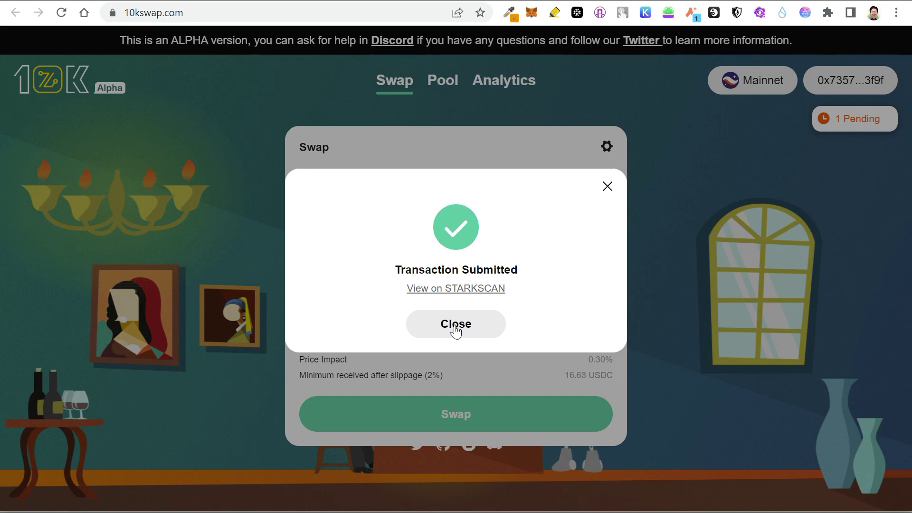
{"action": "left_click", "coordinate": [456, 328]}
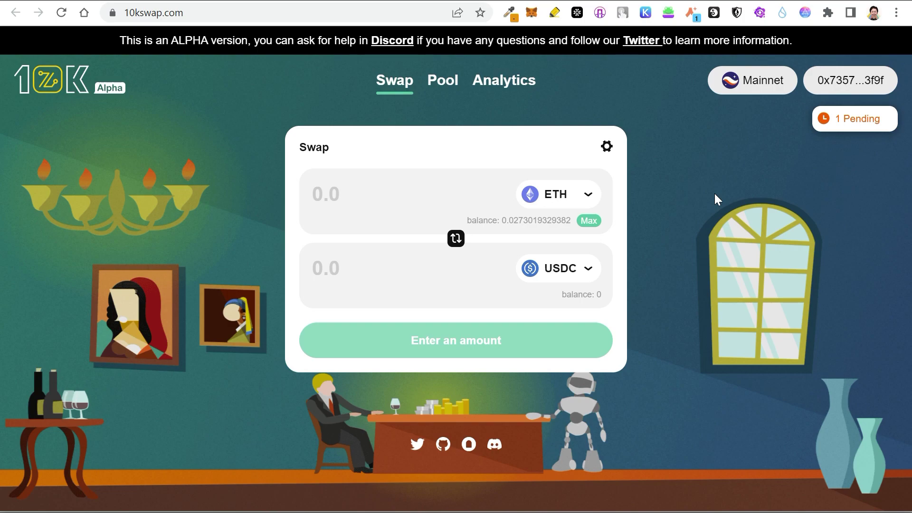
- Open the pending swap transaction from the Argent X activity list and review its details on Starkscan
{"action": "left_click", "coordinate": [693, 13]}
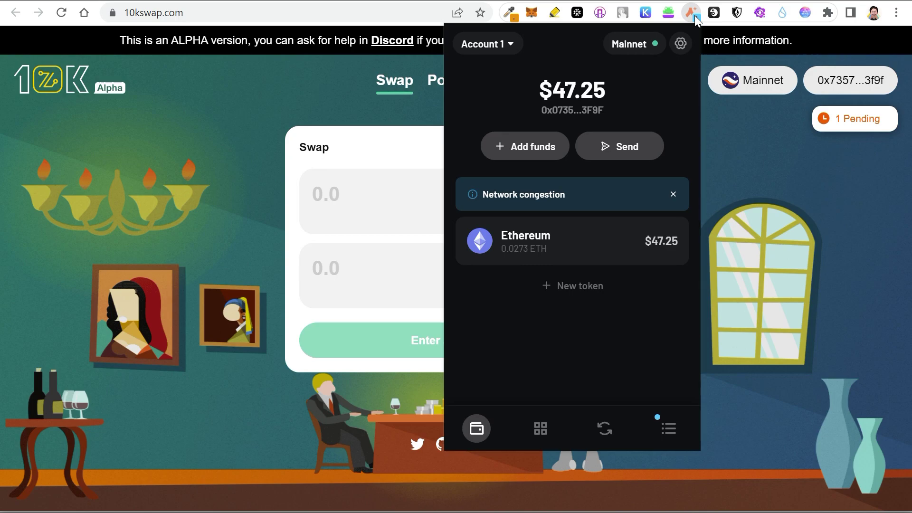
{"action": "left_click", "coordinate": [666, 432]}
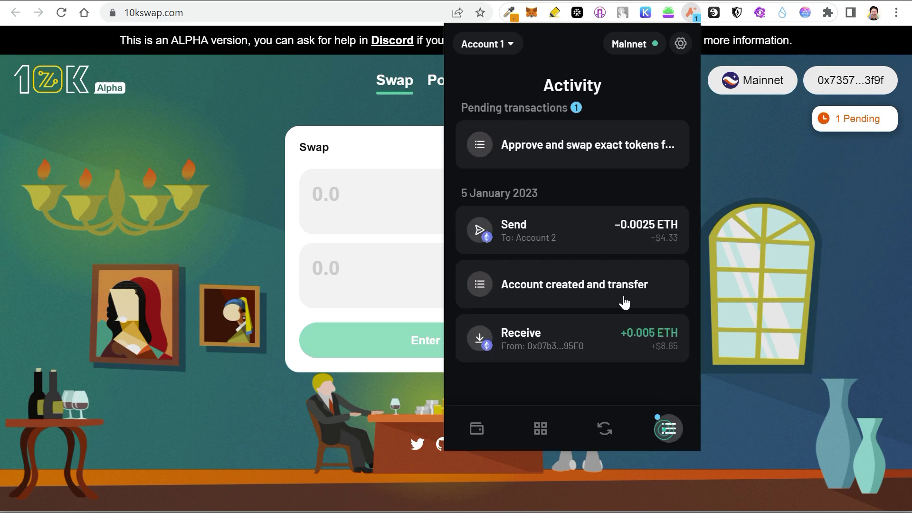
{"action": "left_click", "coordinate": [576, 156]}
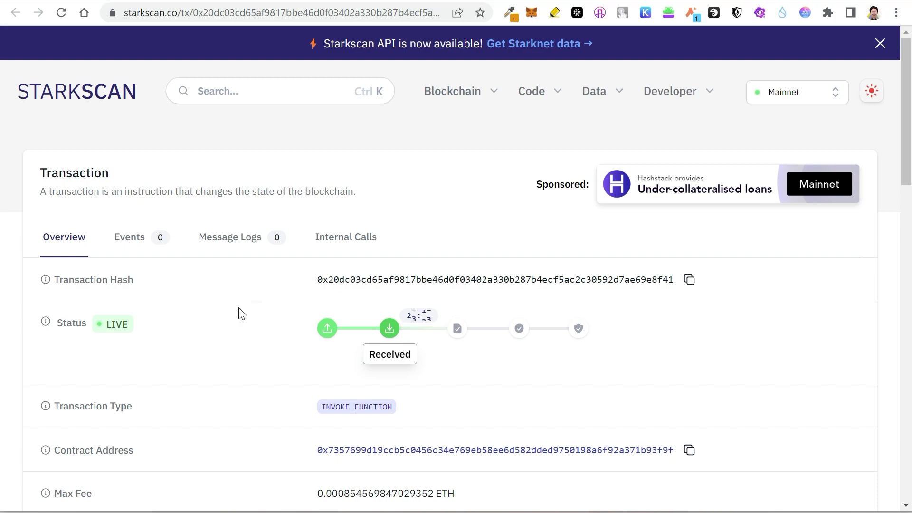
{"action": "scroll", "coordinate": [242, 313], "scroll_direction": "down", "scroll_amount": 3}
{"action": "scroll", "coordinate": [242, 313], "scroll_direction": "up", "scroll_amount": 2}
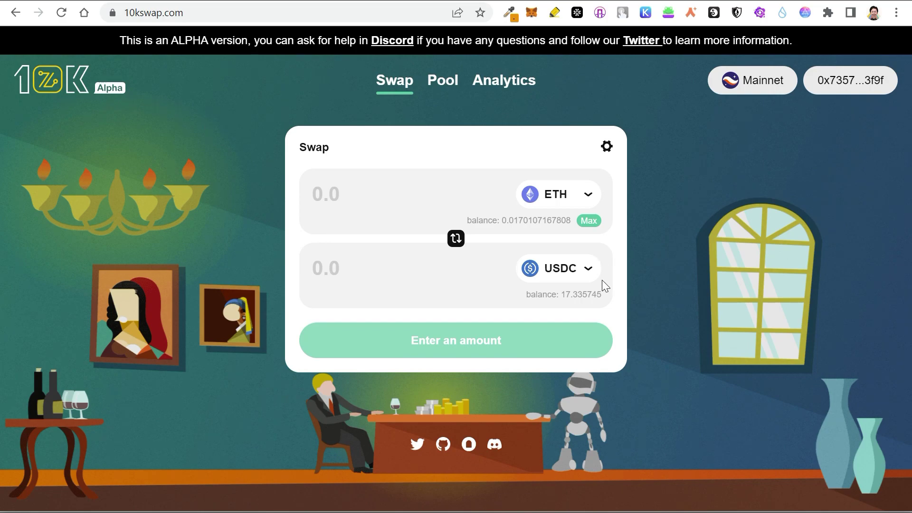
- Supply 15 USDC and the matching amount of ETH to the ETH - USDC pool, and confirm it in the wallet
{"action": "left_click", "coordinate": [435, 82]}
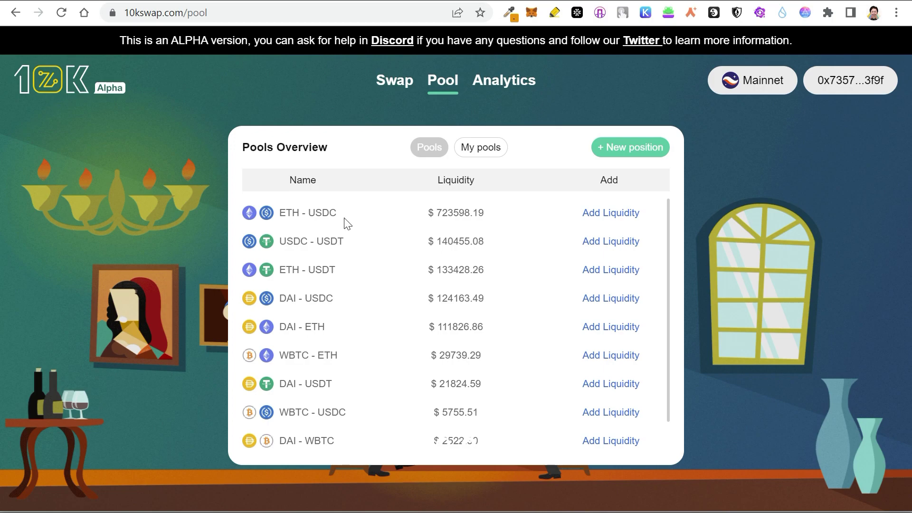
{"action": "left_click", "coordinate": [618, 215]}
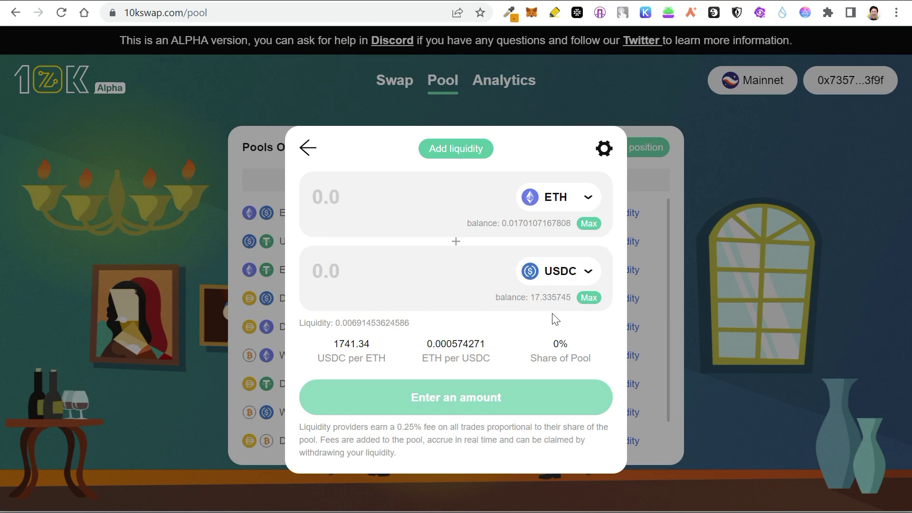
{"action": "left_click", "coordinate": [418, 271]}
{"action": "type", "text": "15"}
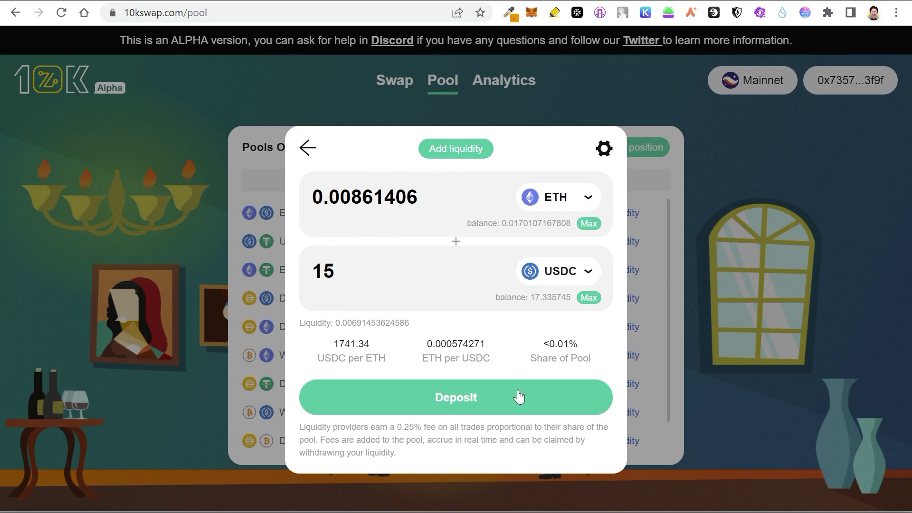
{"action": "left_click", "coordinate": [472, 398]}
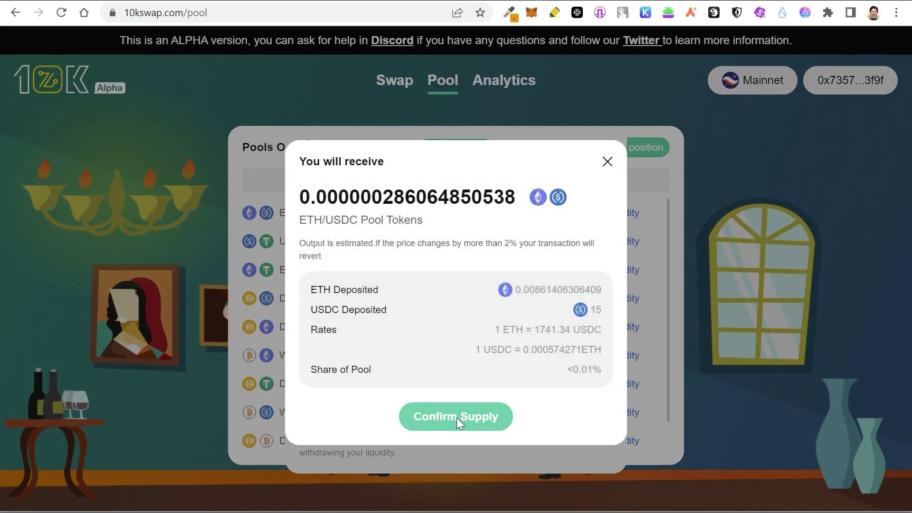
{"action": "left_click", "coordinate": [457, 417]}
{"action": "left_click", "coordinate": [839, 395]}
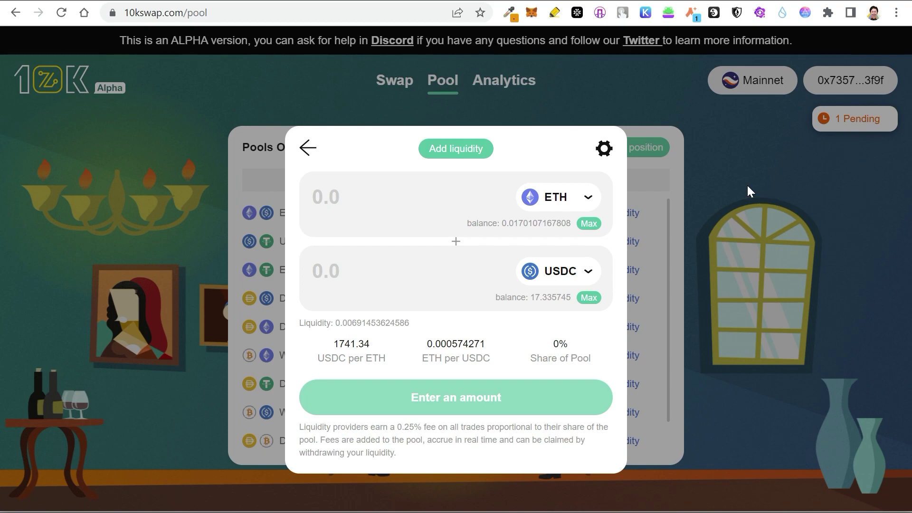
- Open the pending add-liquidity transaction from the Argent X activity list to check its status
{"action": "left_click", "coordinate": [691, 11]}
{"action": "left_click", "coordinate": [669, 429]}
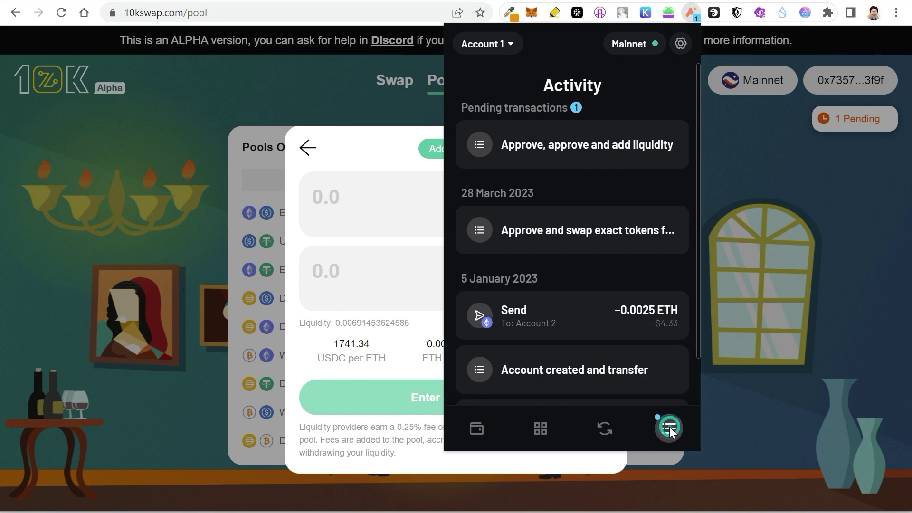
{"action": "left_click", "coordinate": [571, 145]}
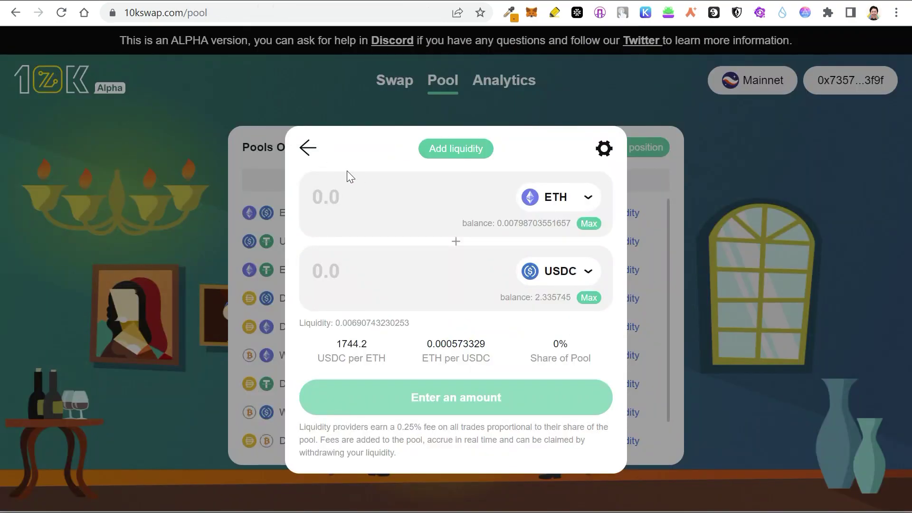
- Return to the pools overview and show the details of the wallet's own ETH-USDC position
{"action": "left_click", "coordinate": [308, 148]}
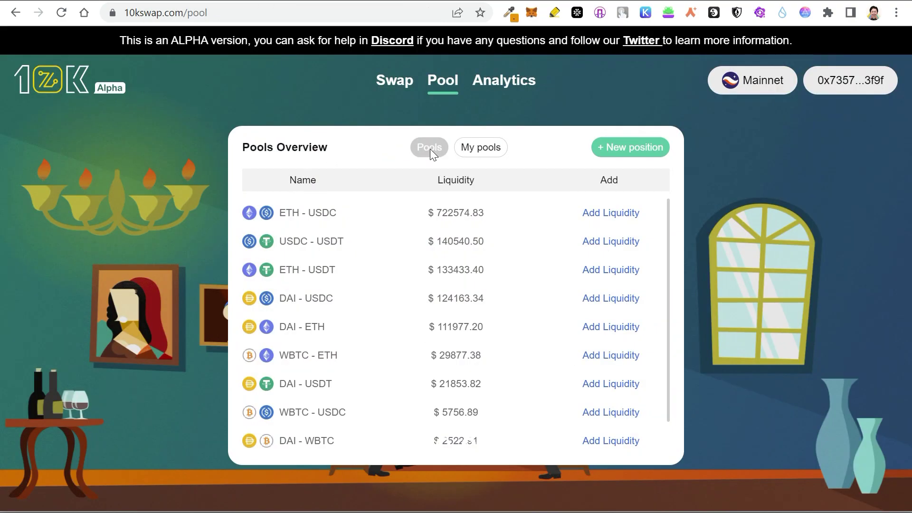
{"action": "left_click", "coordinate": [491, 151]}
{"action": "left_click", "coordinate": [657, 196]}
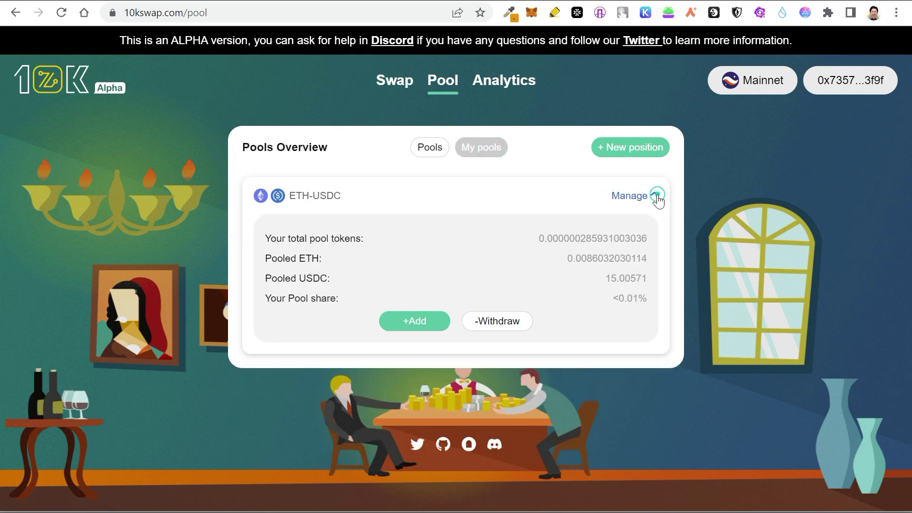
- Preview withdrawing 100% of the ETH-USDC liquidity, and leave the withdrawal form without approving it
{"action": "left_click", "coordinate": [509, 324]}
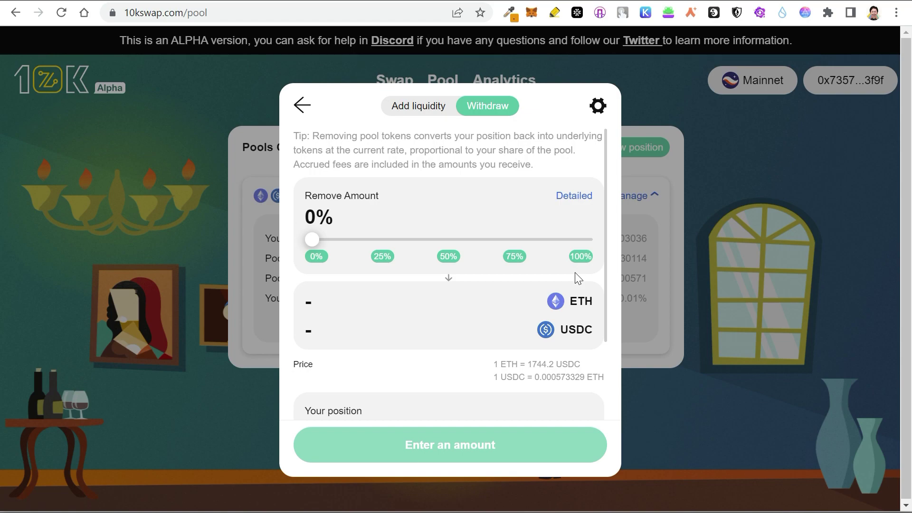
{"action": "left_click", "coordinate": [581, 257]}
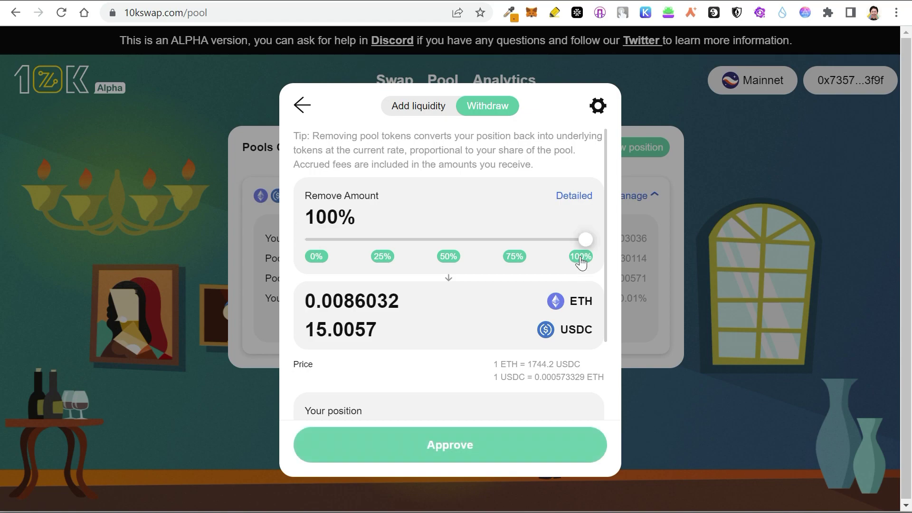
{"action": "scroll", "coordinate": [438, 368], "scroll_direction": "down", "scroll_amount": 2}
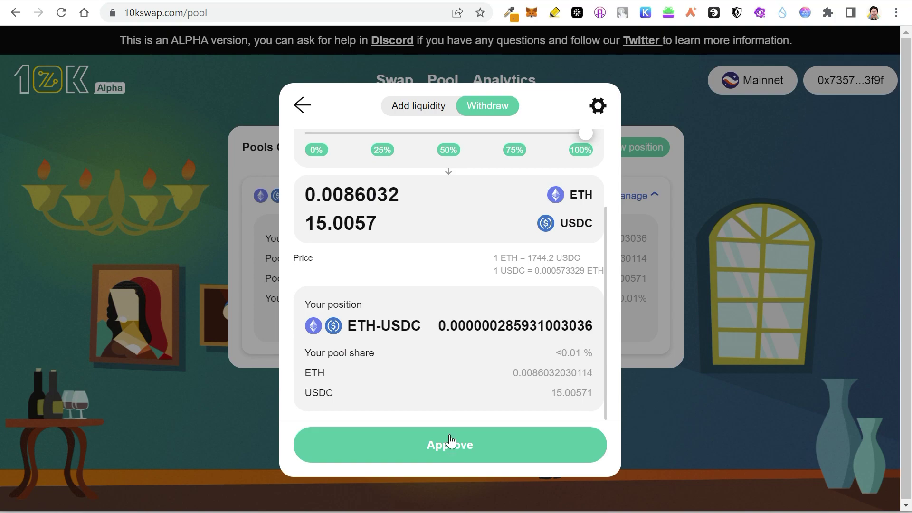
{"action": "left_click", "coordinate": [301, 114]}
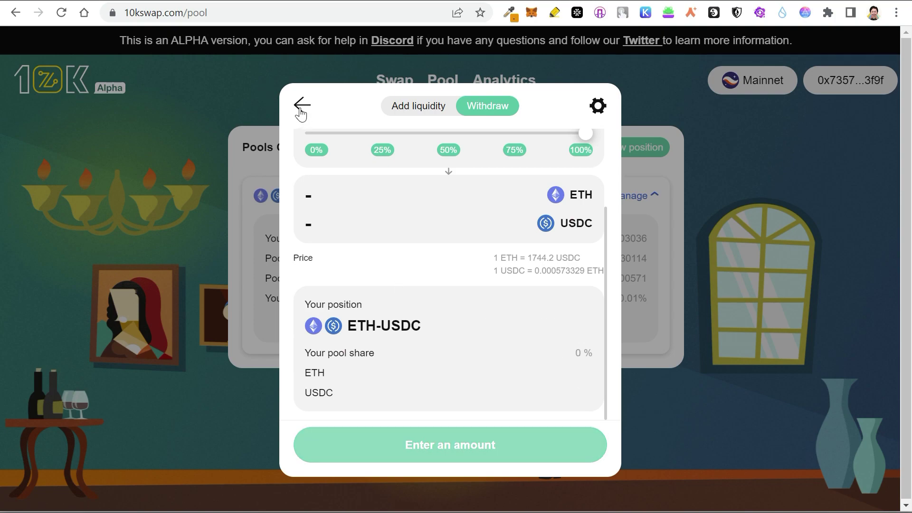
{"action": "left_click", "coordinate": [400, 88]}
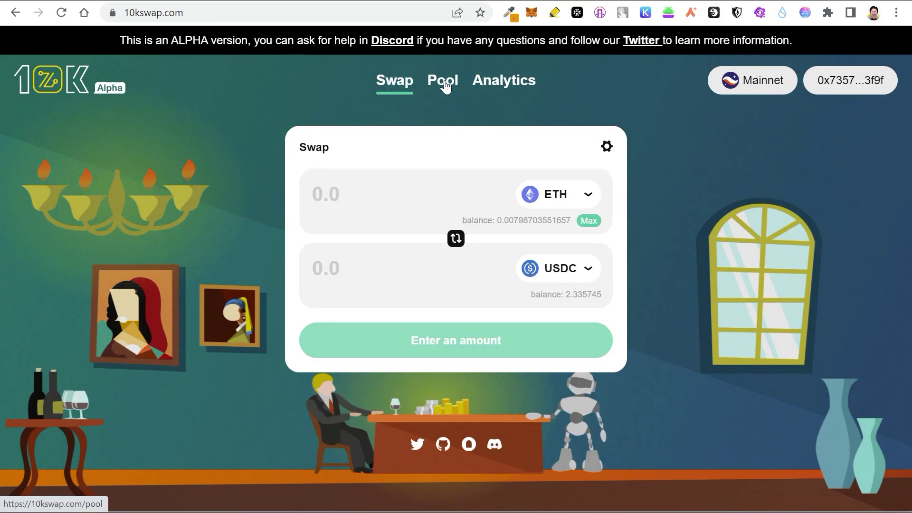
{"action": "left_click", "coordinate": [442, 86]}
{"action": "left_click", "coordinate": [403, 88]}
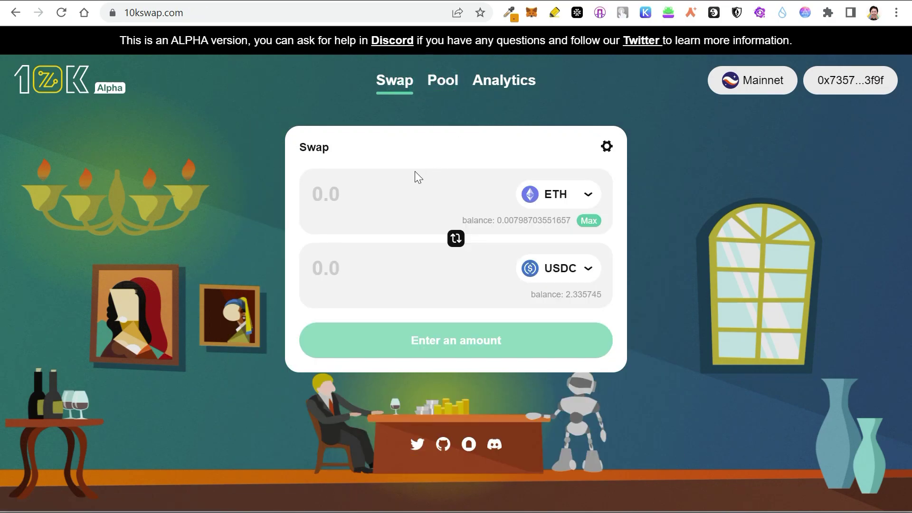
- Switch to the mySwap site and connect Account 1 of the Argent X wallet
{"action": "key", "text": "ctrl+Tab"}
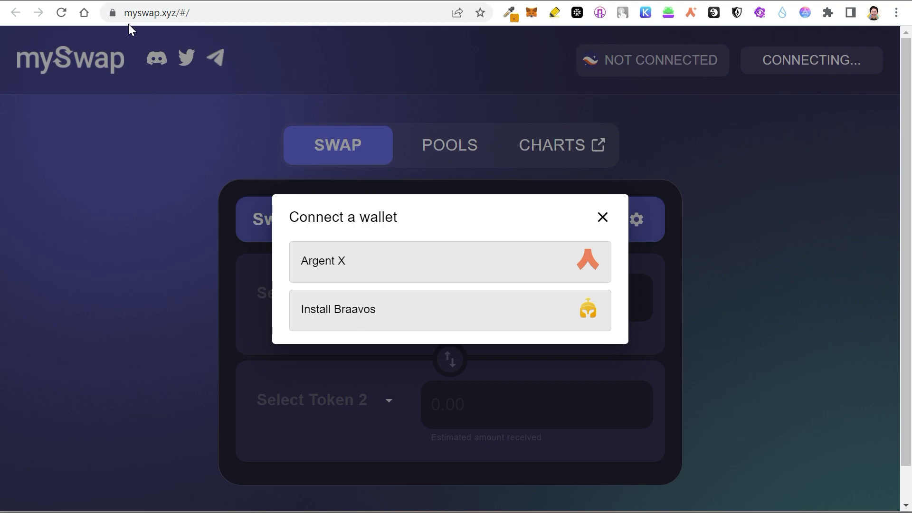
{"action": "left_click", "coordinate": [356, 261]}
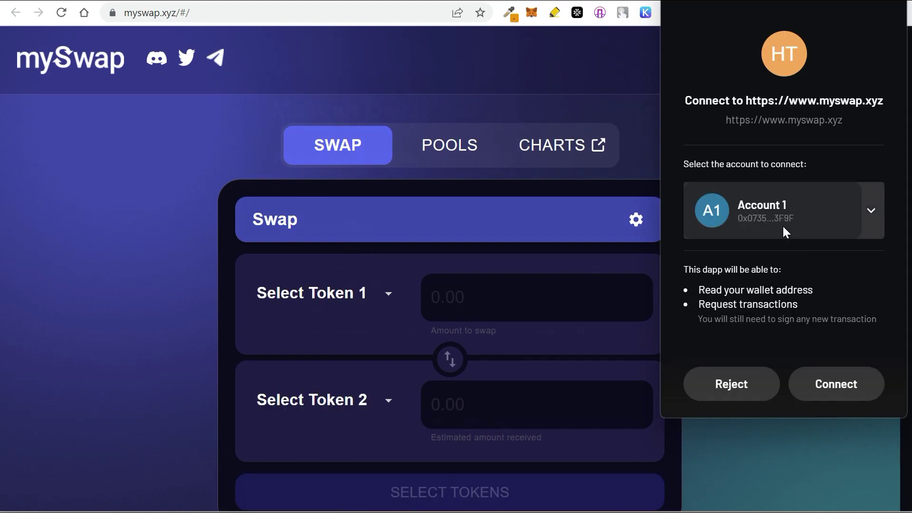
{"action": "left_click", "coordinate": [835, 383]}
{"action": "left_click", "coordinate": [467, 428]}
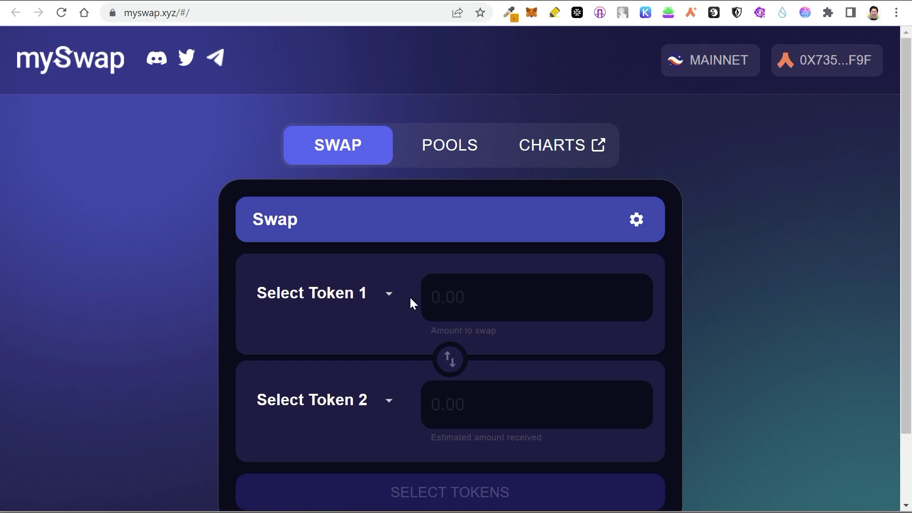
- Choose ETH as the first token on mySwap and look through the tokens offered as the second
{"action": "left_click", "coordinate": [390, 295]}
{"action": "left_click", "coordinate": [353, 334]}
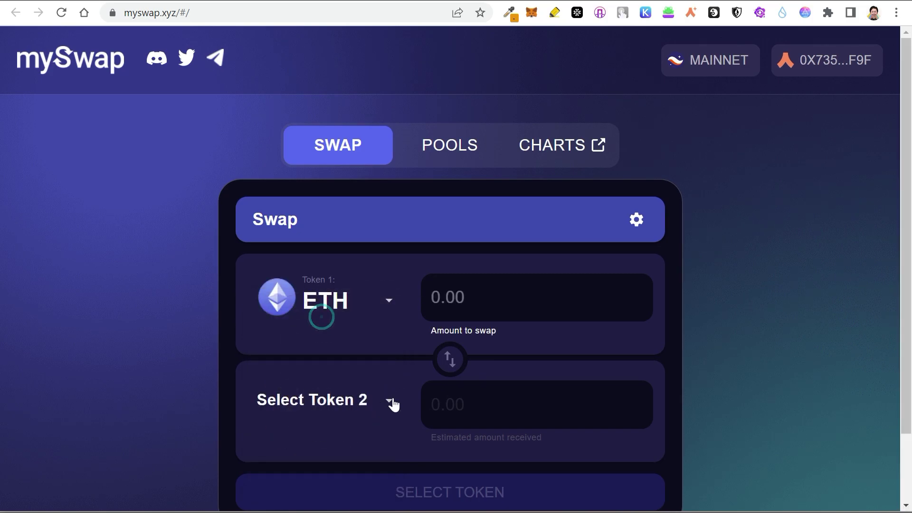
{"action": "left_click", "coordinate": [393, 400]}
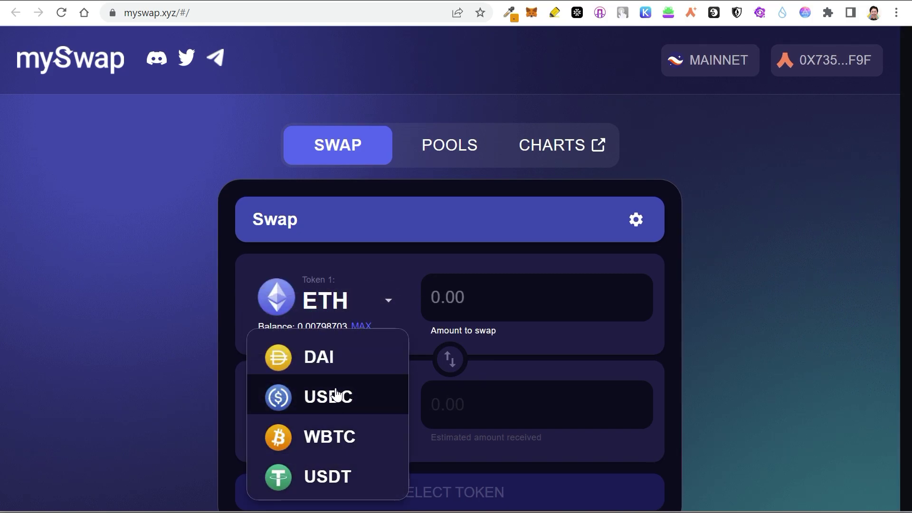
{"action": "left_click", "coordinate": [179, 326]}
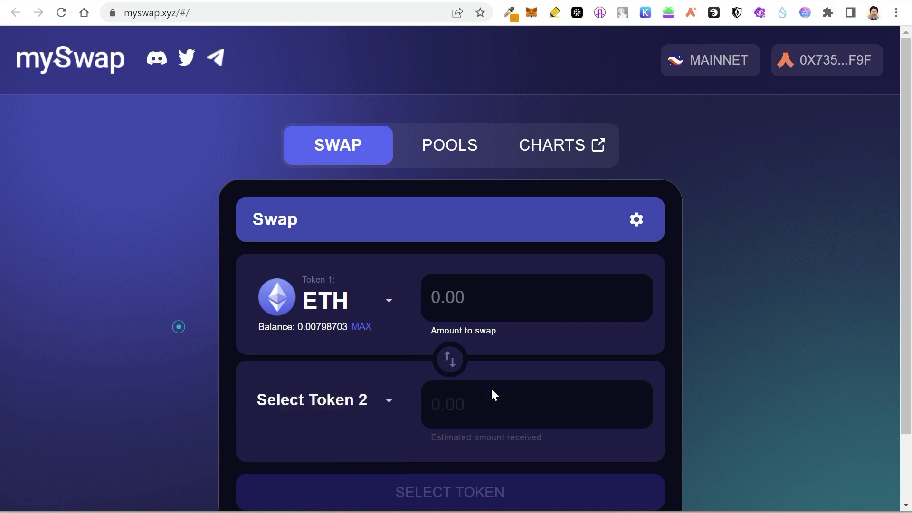
- Preview mySwap's add-liquidity form with ETH and USDC as the pair, and return to the swap form
{"action": "left_click", "coordinate": [447, 148]}
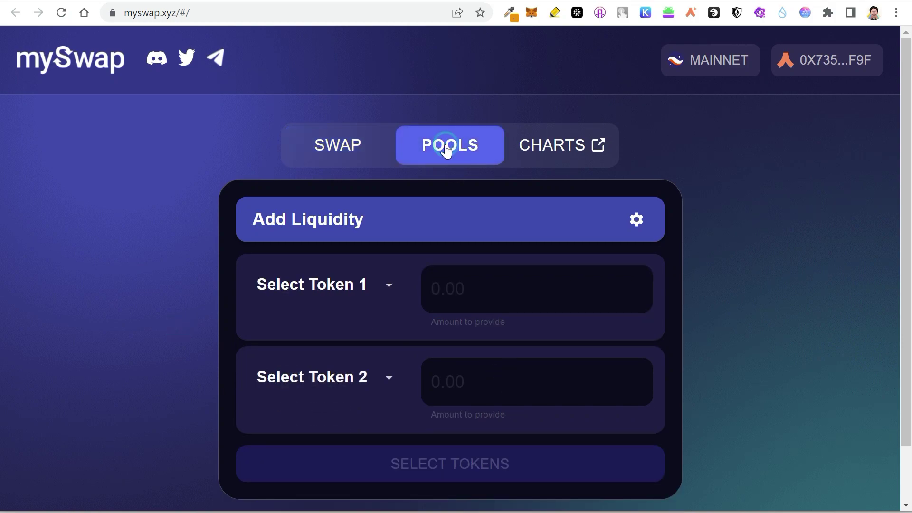
{"action": "left_click", "coordinate": [388, 285]}
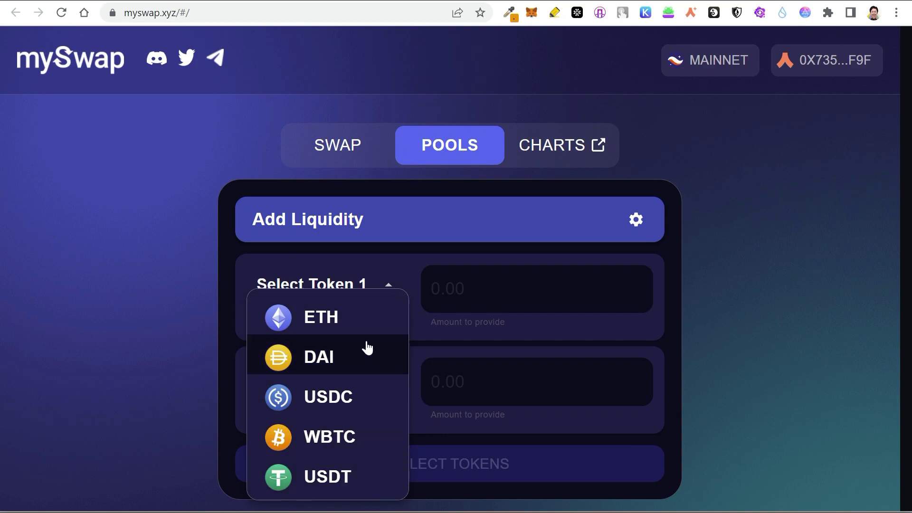
{"action": "left_click", "coordinate": [359, 318]}
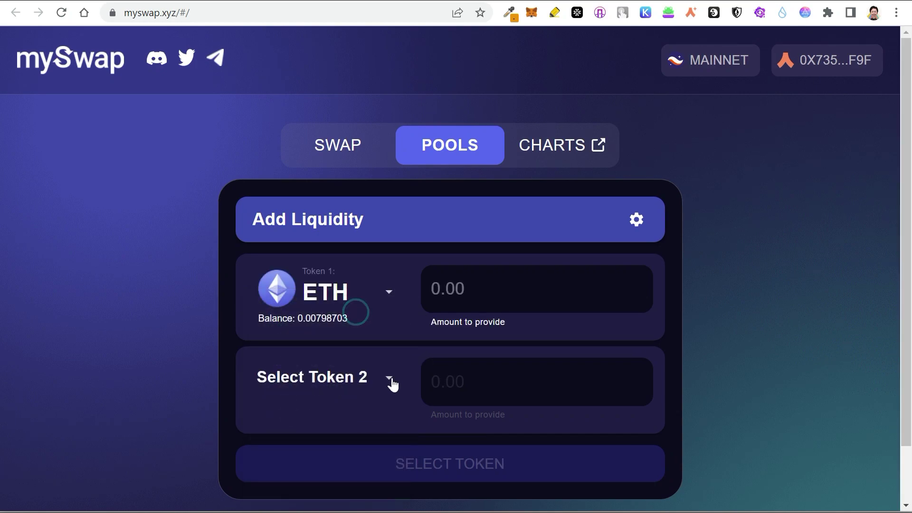
{"action": "left_click", "coordinate": [392, 378]}
{"action": "left_click", "coordinate": [356, 407]}
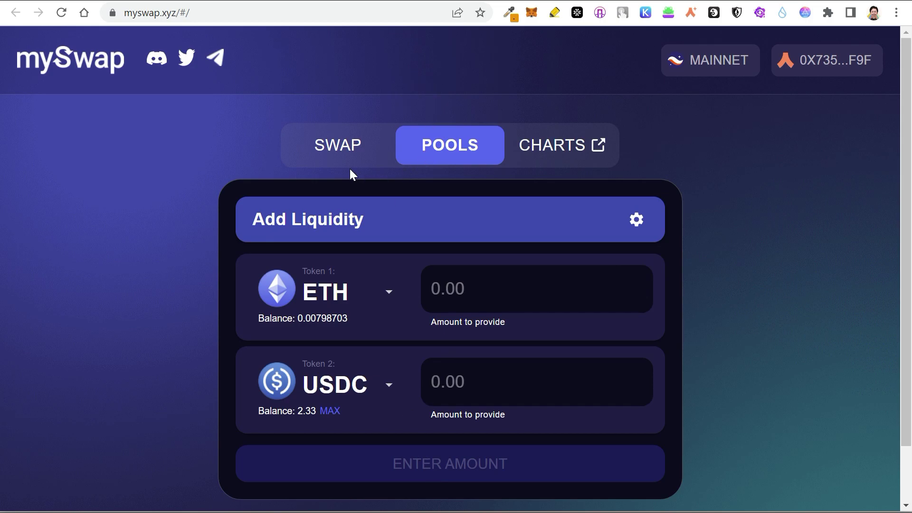
{"action": "left_click", "coordinate": [331, 147]}
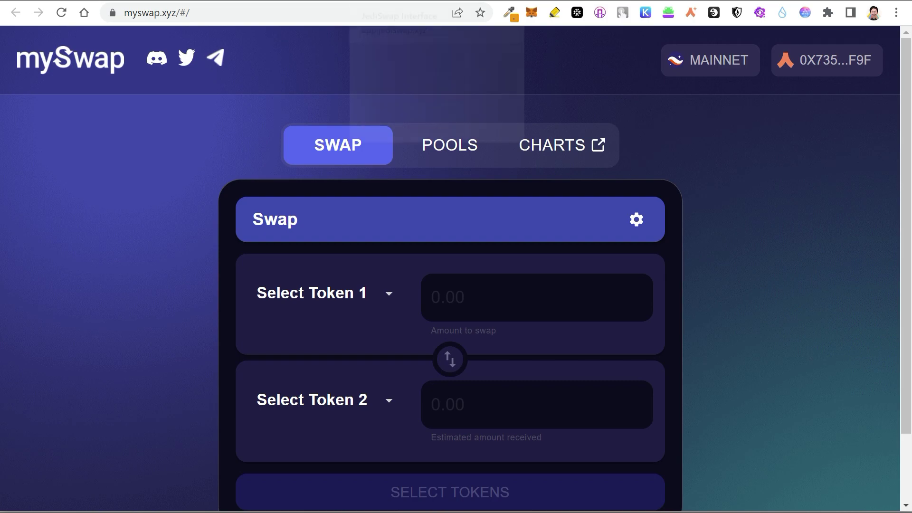
- Switch to the JediSwap site and accept the risks in its StarkNet mainnet warning
{"action": "left_click", "coordinate": [398, 0]}
{"action": "scroll", "coordinate": [435, 332], "scroll_direction": "down", "scroll_amount": 1}
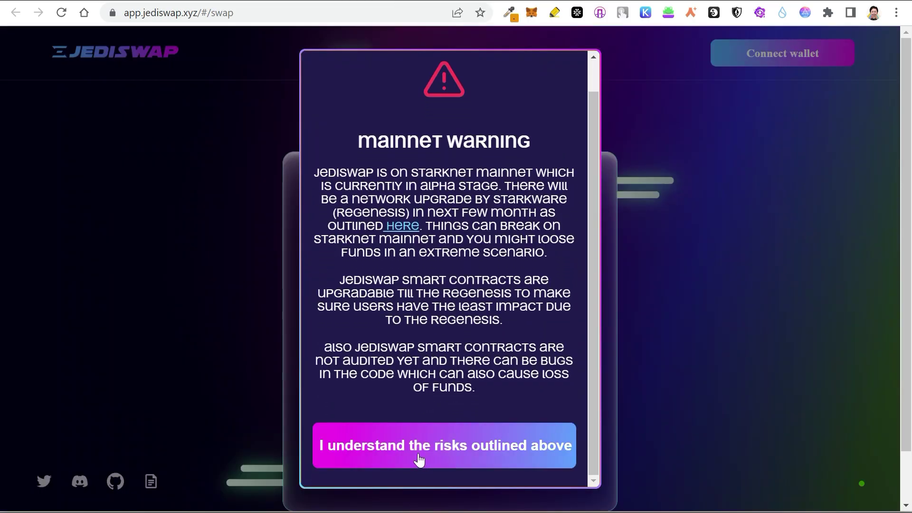
{"action": "left_click", "coordinate": [418, 460]}
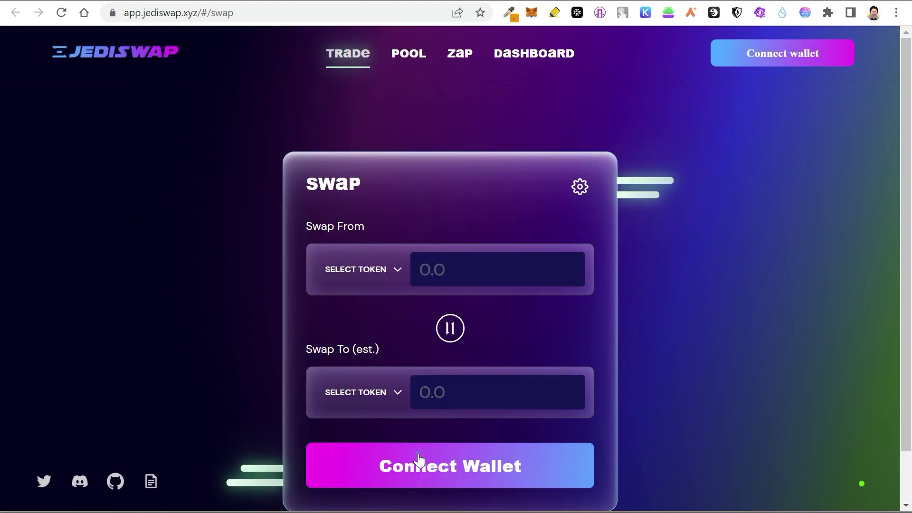
- Connect the Argent X wallet to JediSwap and choose DAI as the token to receive for ETH
{"action": "left_click", "coordinate": [773, 53]}
{"action": "left_click", "coordinate": [408, 245]}
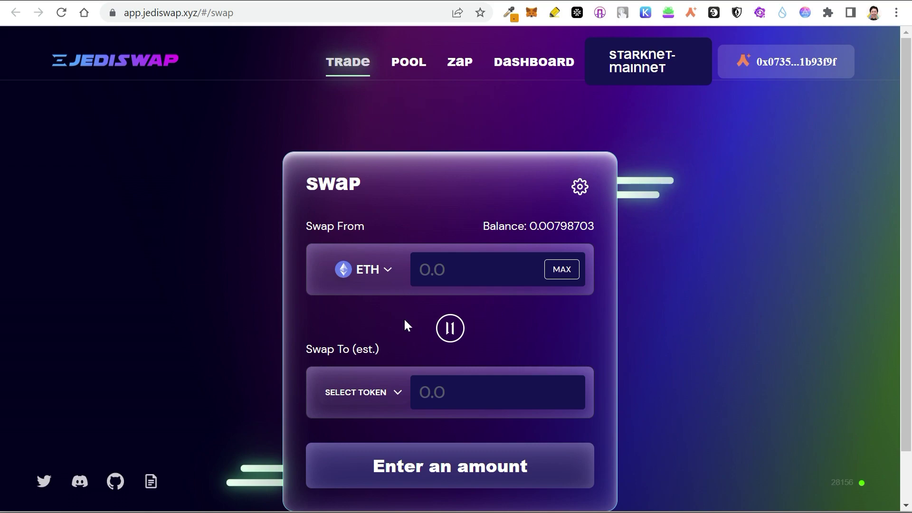
{"action": "left_click", "coordinate": [399, 394]}
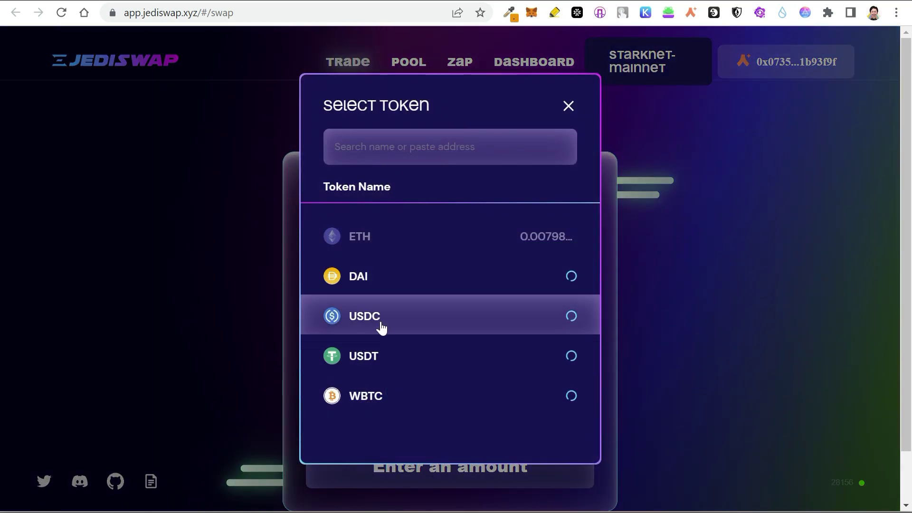
{"action": "left_click", "coordinate": [380, 321]}
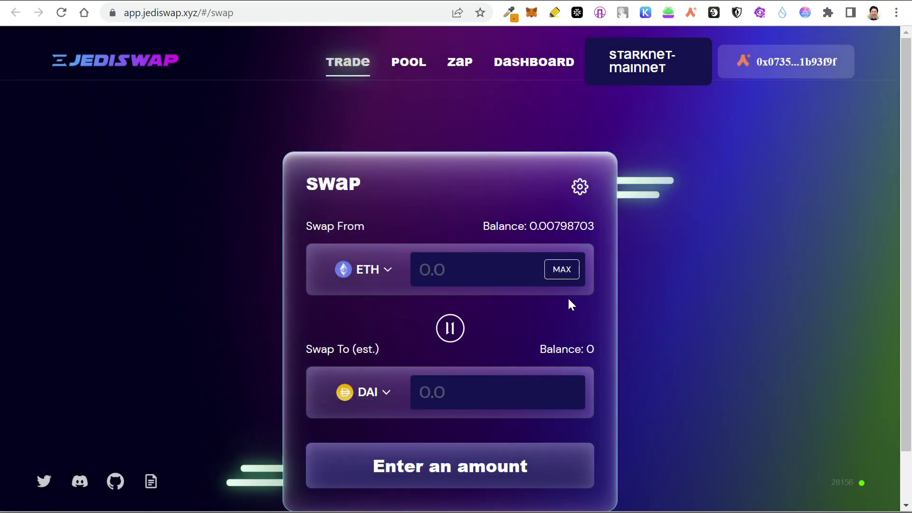
- Open JediSwap's add-liquidity form from the pool overview and pair ETH with USDC
{"action": "left_click", "coordinate": [407, 62]}
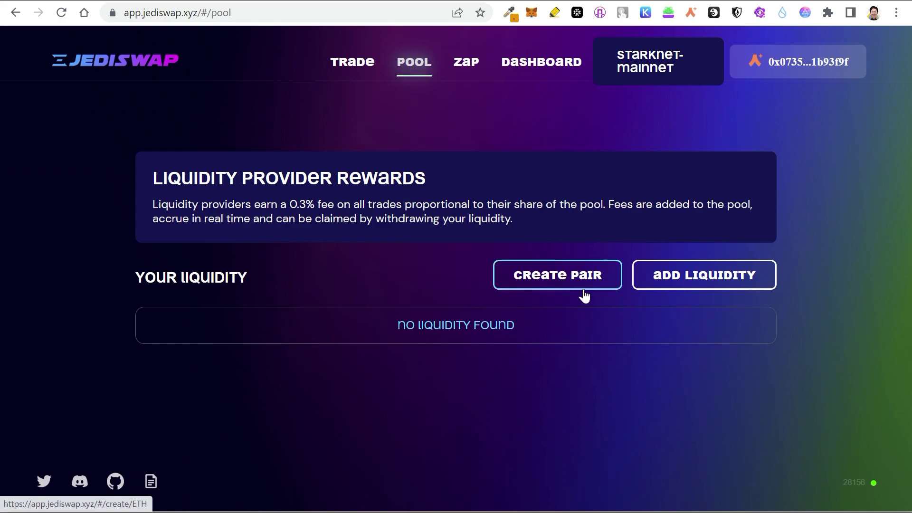
{"action": "left_click", "coordinate": [723, 284]}
{"action": "scroll", "coordinate": [332, 266], "scroll_direction": "down", "scroll_amount": 2}
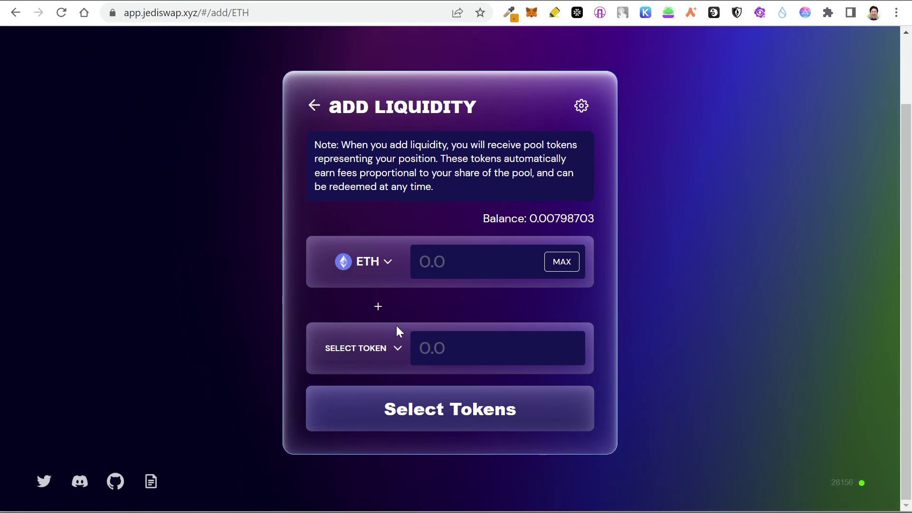
{"action": "left_click", "coordinate": [398, 351]}
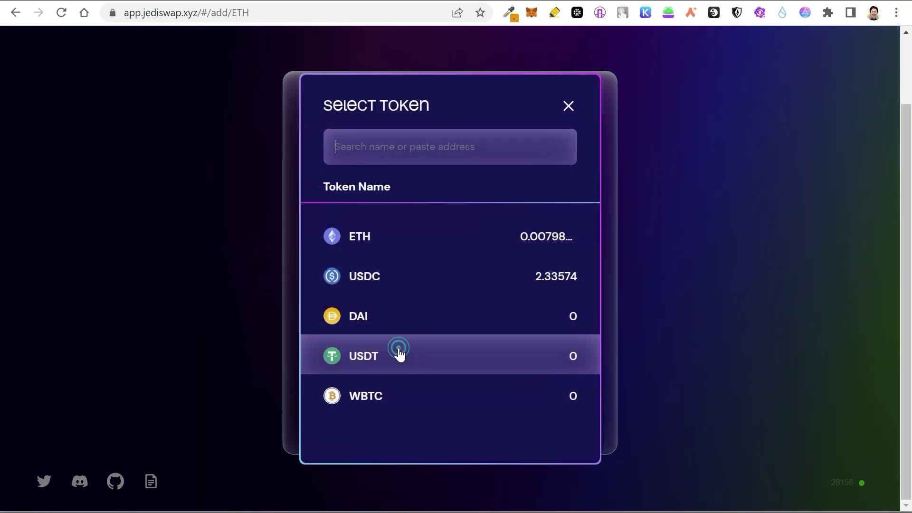
{"action": "left_click", "coordinate": [365, 280]}
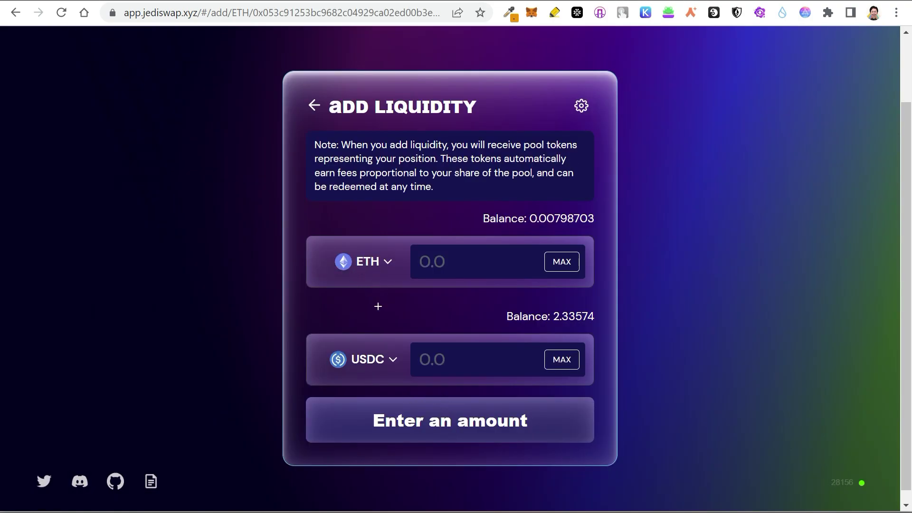
- Check the ETH-USDC pair's price and pool share, then leave the liquidity form and switch to Mint Square's minting page
{"action": "scroll", "coordinate": [427, 353], "scroll_direction": "down", "scroll_amount": 3}
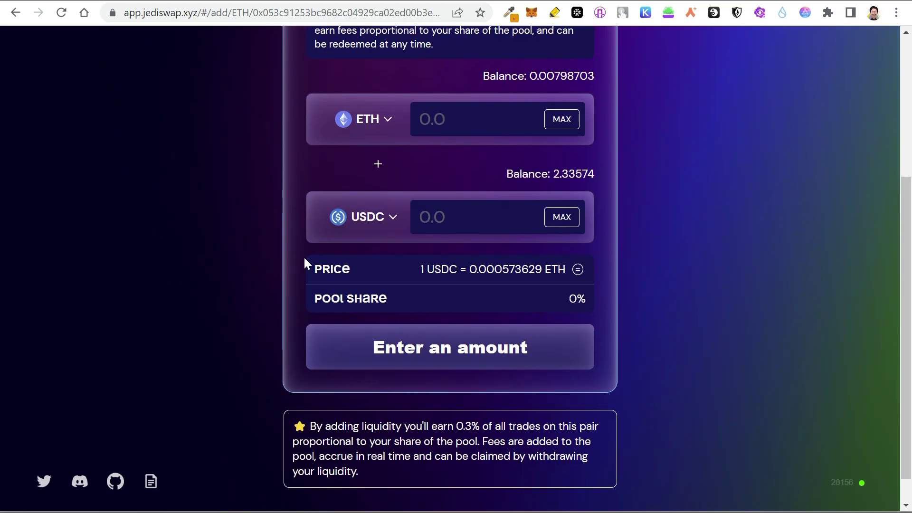
{"action": "scroll", "coordinate": [280, 249], "scroll_direction": "up", "scroll_amount": 3}
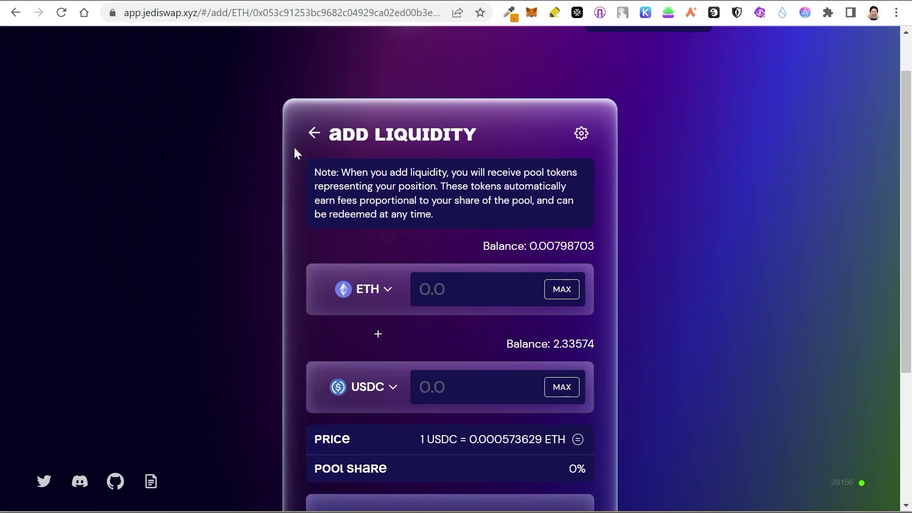
{"action": "key", "text": "alt+Left"}
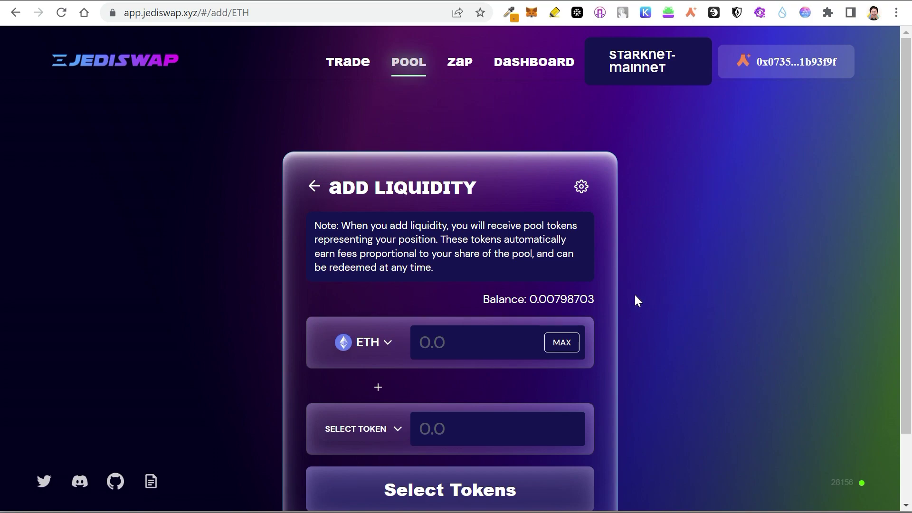
{"action": "left_click", "coordinate": [314, 186]}
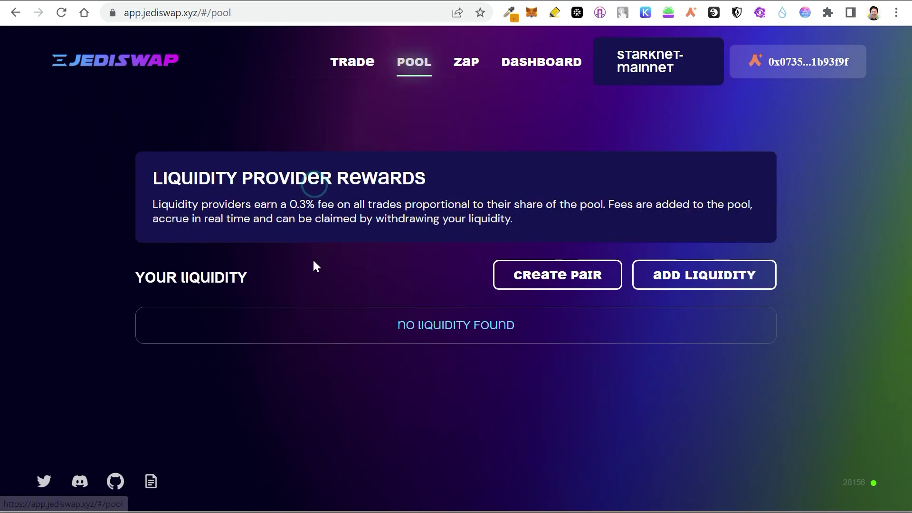
{"action": "left_click", "coordinate": [353, 67]}
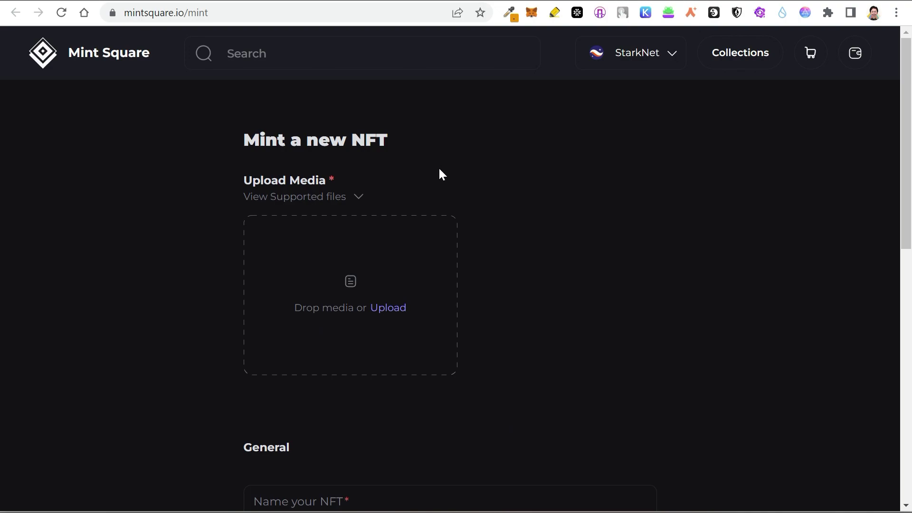
- Upload the image 6672 from the Desktop's NFT folder as the media for the new NFT
{"action": "scroll", "coordinate": [440, 173], "scroll_direction": "down", "scroll_amount": 6}
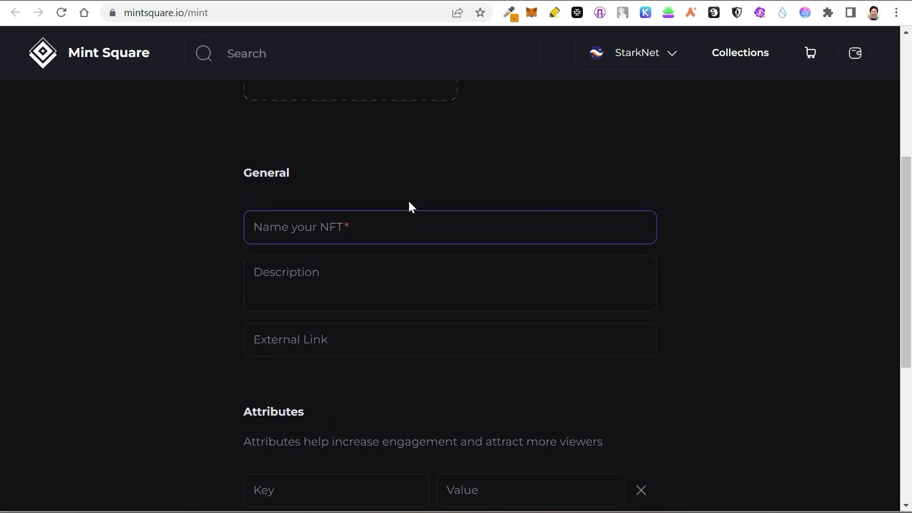
{"action": "scroll", "coordinate": [411, 207], "scroll_direction": "up", "scroll_amount": 1}
{"action": "left_click", "coordinate": [391, 94]}
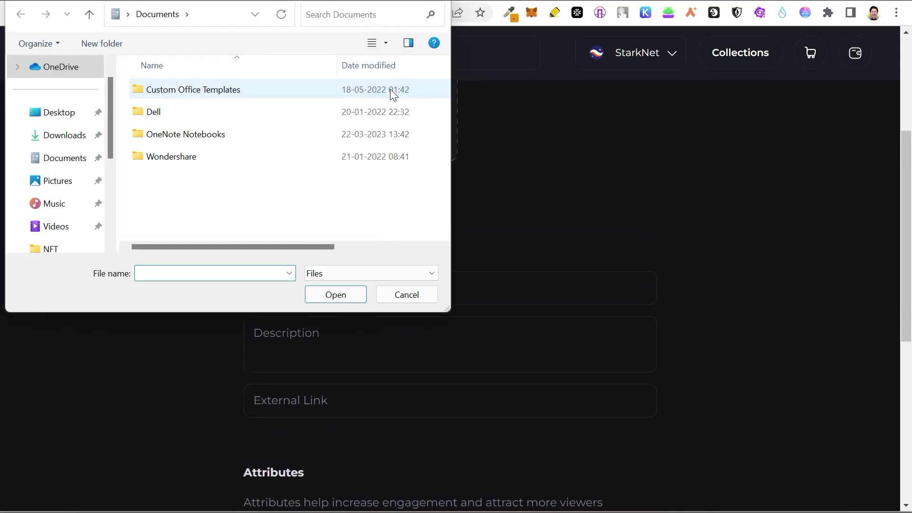
{"action": "left_click", "coordinate": [43, 118]}
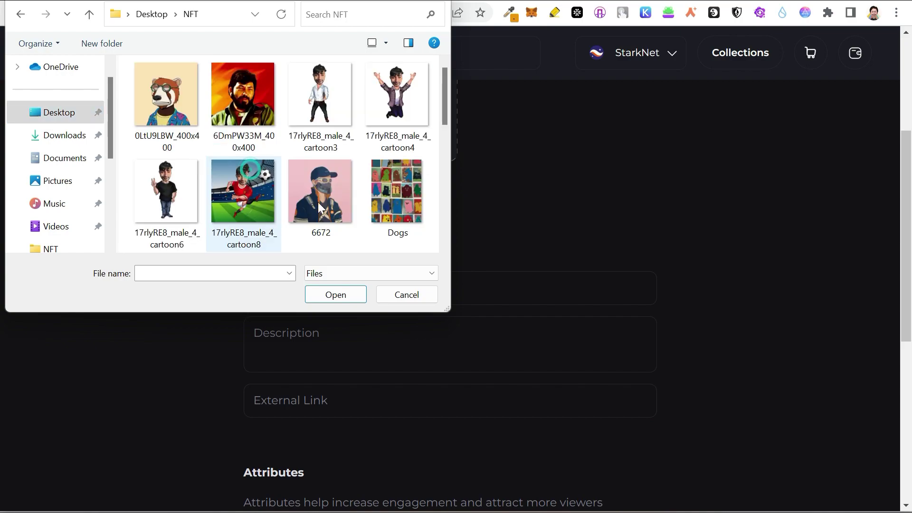
{"action": "left_click", "coordinate": [331, 218]}
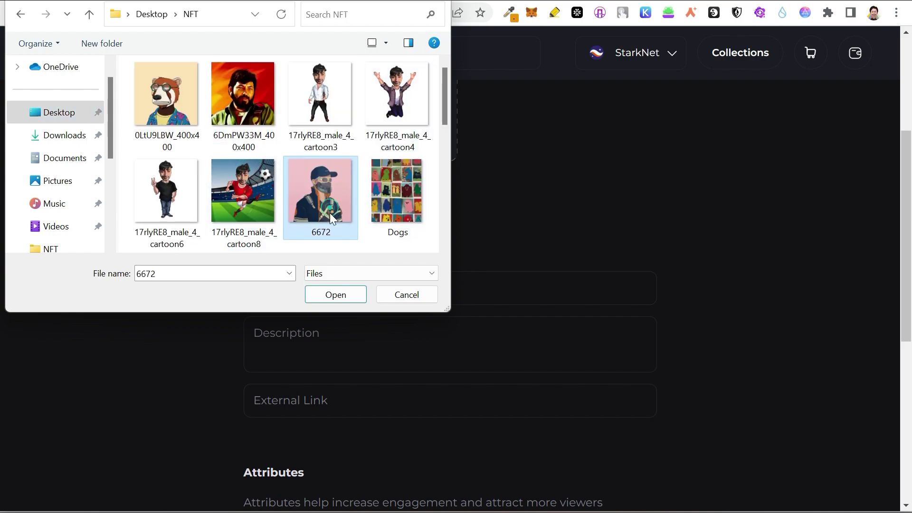
{"action": "left_click", "coordinate": [335, 294]}
- Look through the new NFT's name, description, external link and attribute fields, and return to the uploaded media
{"action": "scroll", "coordinate": [199, 228], "scroll_direction": "down", "scroll_amount": 3}
{"action": "left_click", "coordinate": [332, 148]}
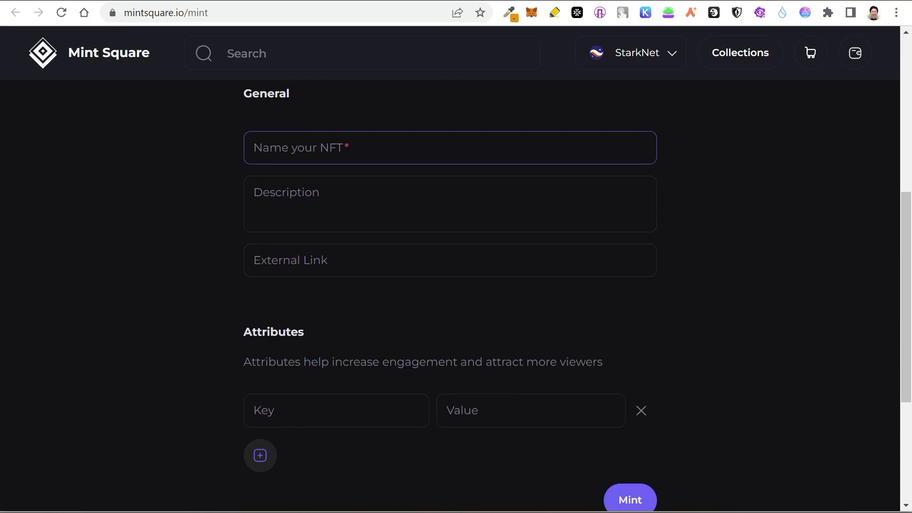
{"action": "left_click", "coordinate": [332, 202]}
{"action": "scroll", "coordinate": [456, 285], "scroll_direction": "down", "scroll_amount": 3}
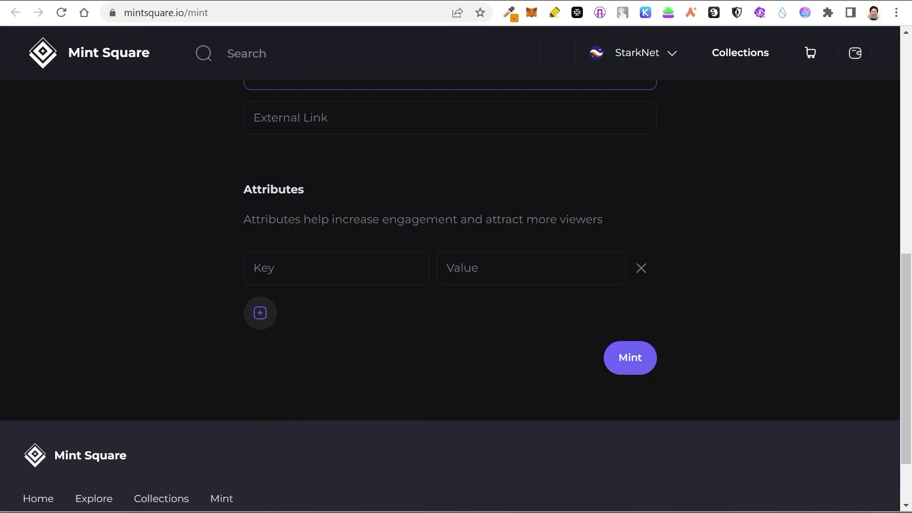
{"action": "left_click", "coordinate": [636, 364]}
{"action": "scroll", "coordinate": [425, 189], "scroll_direction": "up", "scroll_amount": 6}
{"action": "scroll", "coordinate": [412, 188], "scroll_direction": "up", "scroll_amount": 5}
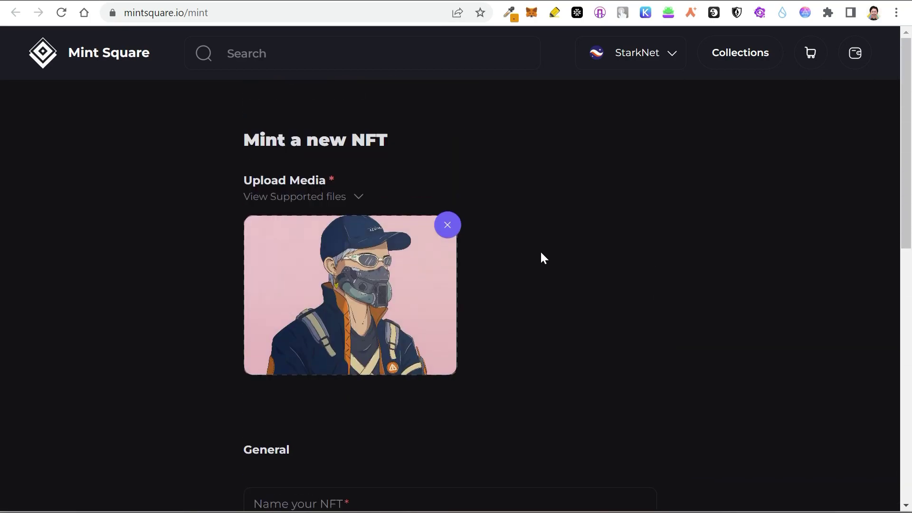